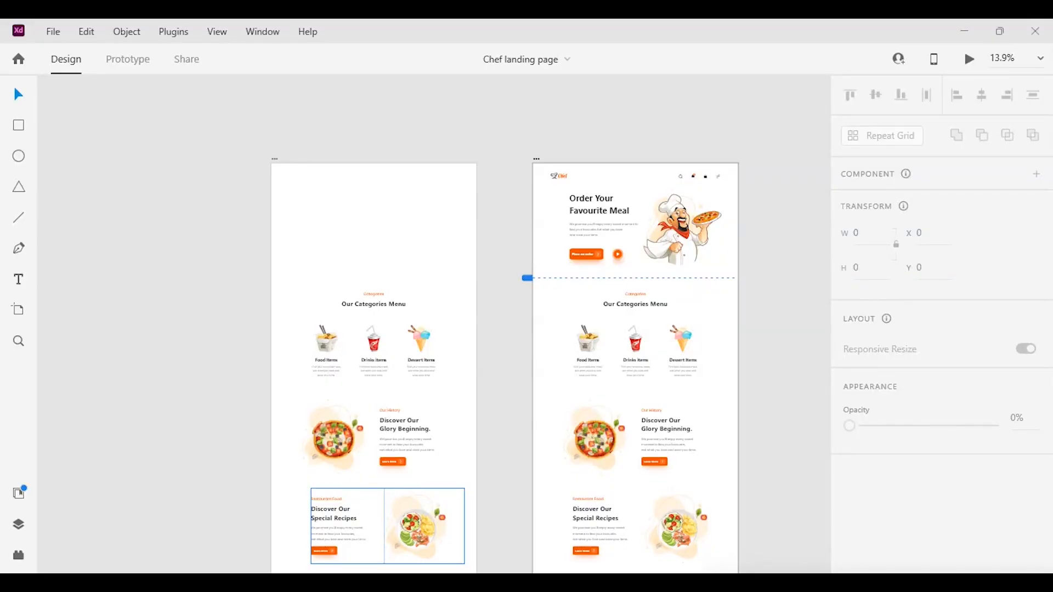
Draw a circle about 1946 px in diameter over the Our Categories Menu section of the Web 1920 – 3 artboard.
scroll(429, 414, right, 2)
scroll(428, 414, up, 3)
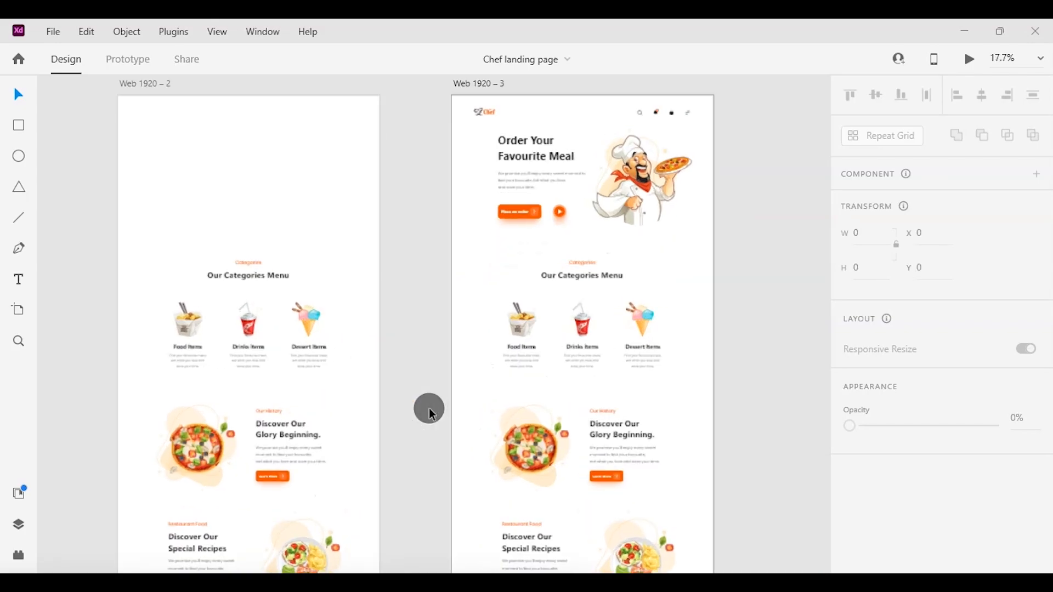
scroll(429, 414, right, 2)
scroll(428, 414, up, 3)
scroll(429, 414, right, 1)
scroll(429, 407, up, 3)
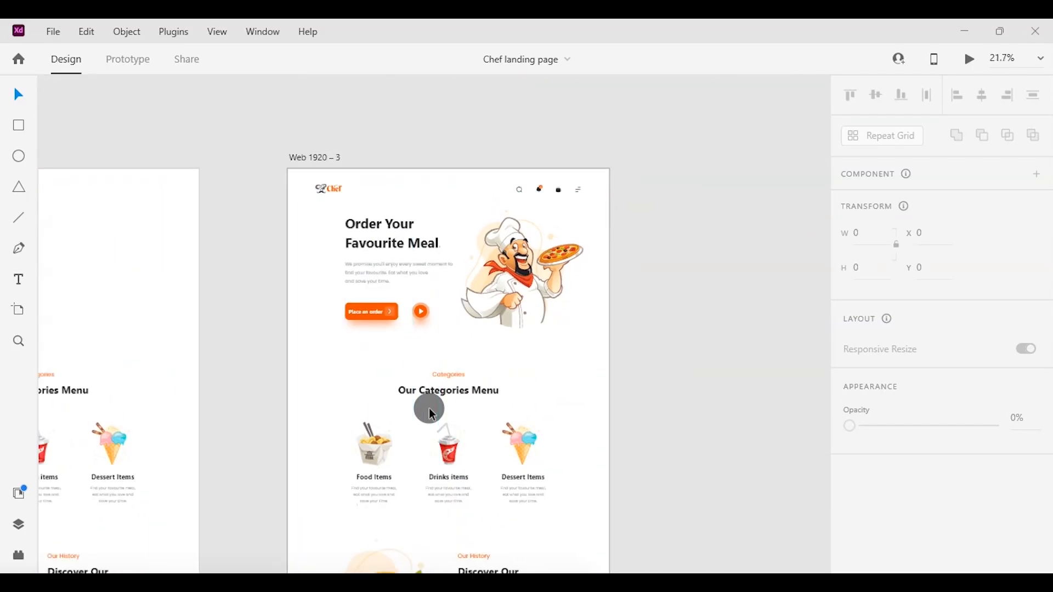
scroll(428, 406, down, 3)
click(365, 324)
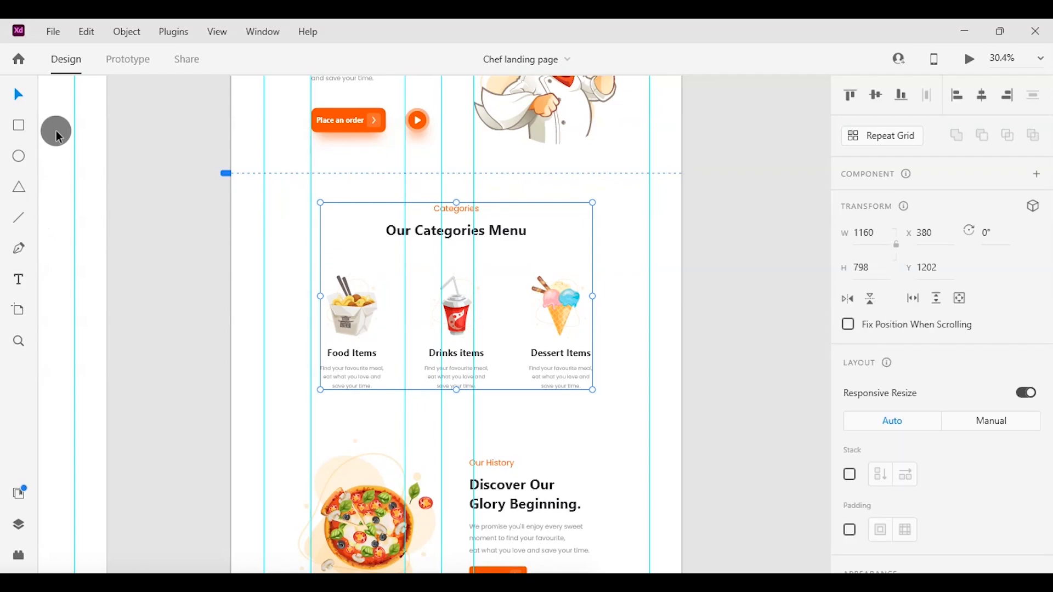
drag(462, 336, 783, 553)
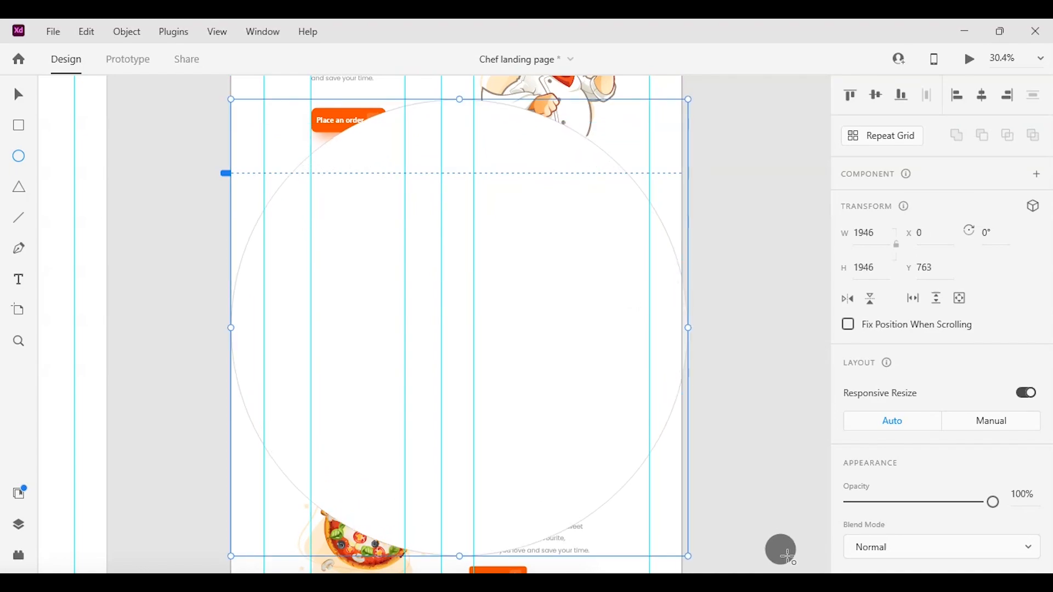
Fill the circle with #383838 and send it to the back.
scroll(932, 439, down, 4)
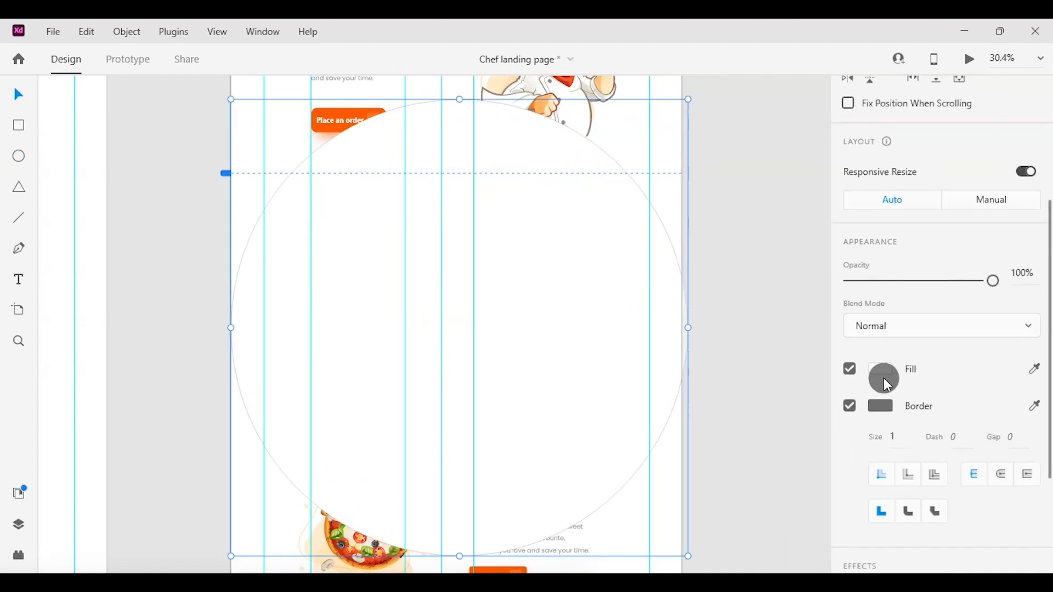
click(879, 367)
drag(682, 321, 636, 382)
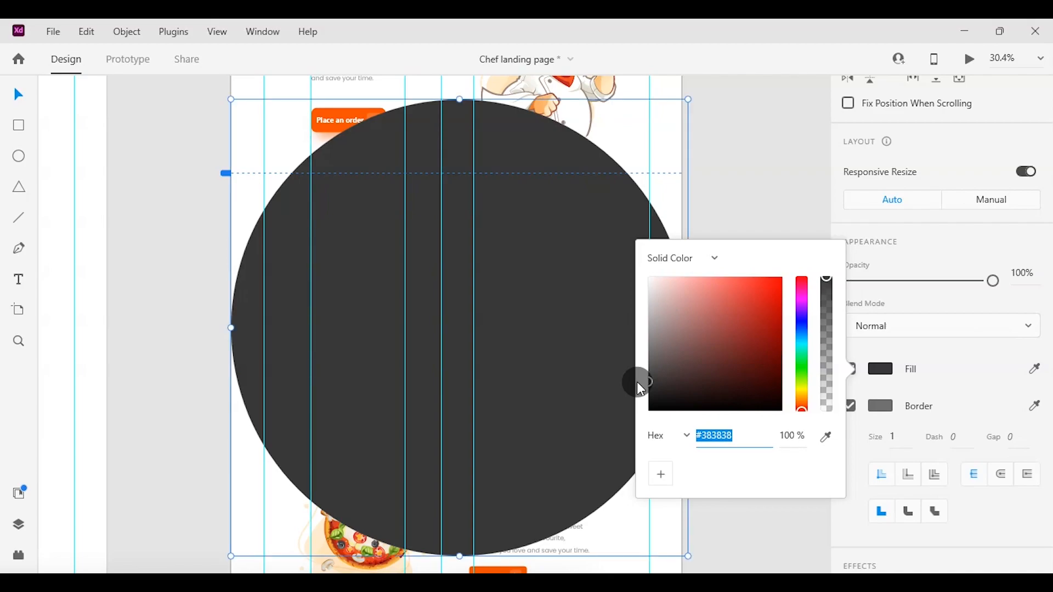
right_click(567, 357)
click(616, 447)
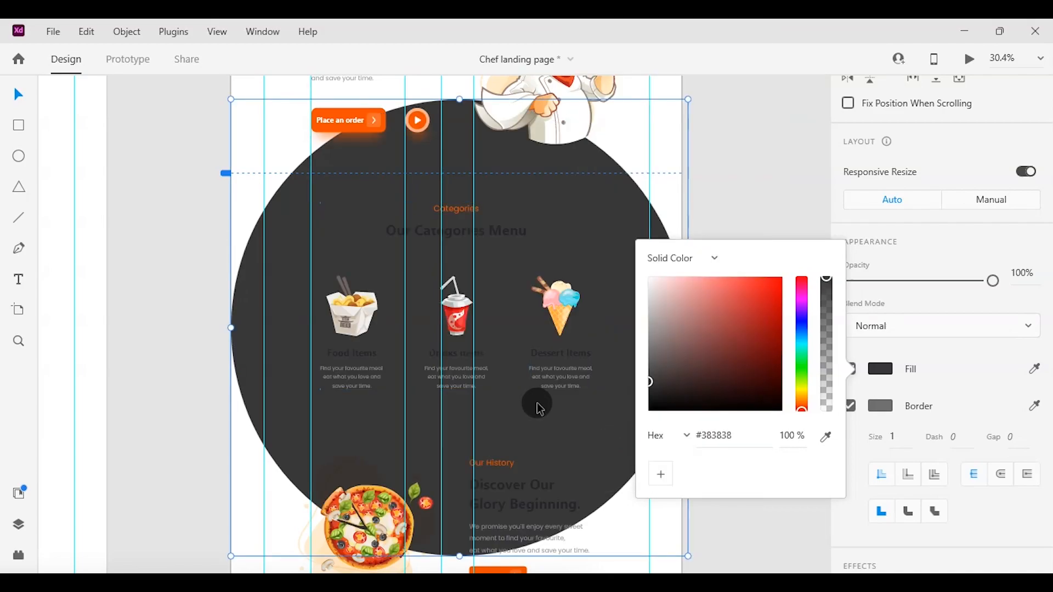
Move the dark circle down so its upper edge meets the Our Categories Menu heading, centred on the artboard.
click(575, 428)
drag(576, 428, 606, 427)
scroll(607, 427, up, 3)
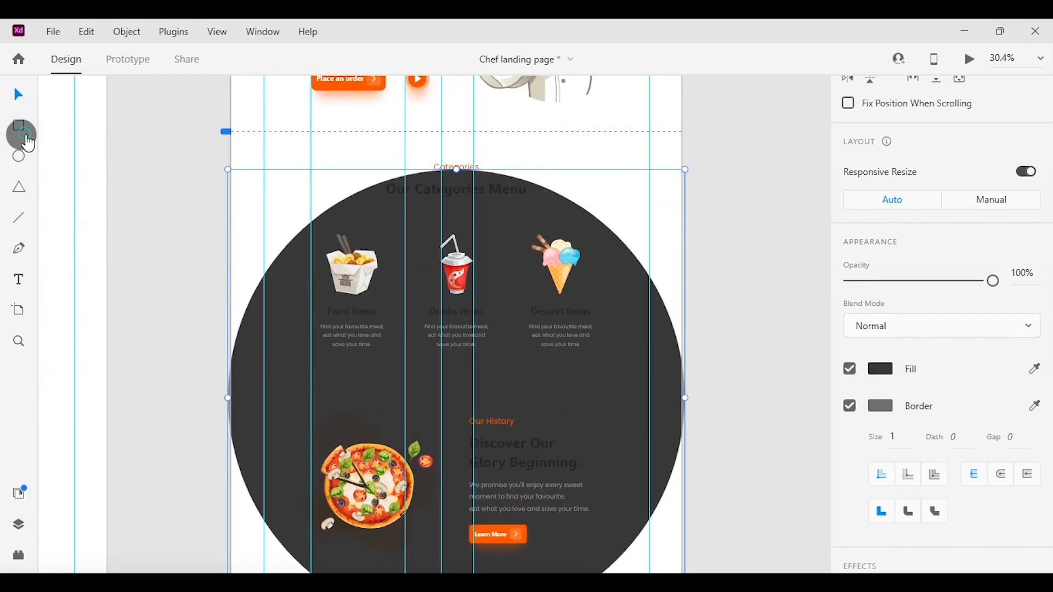
Draw a rectangle across the circle below the category captions and subtract it, leaving only the circle's upper segment.
drag(213, 362, 737, 573)
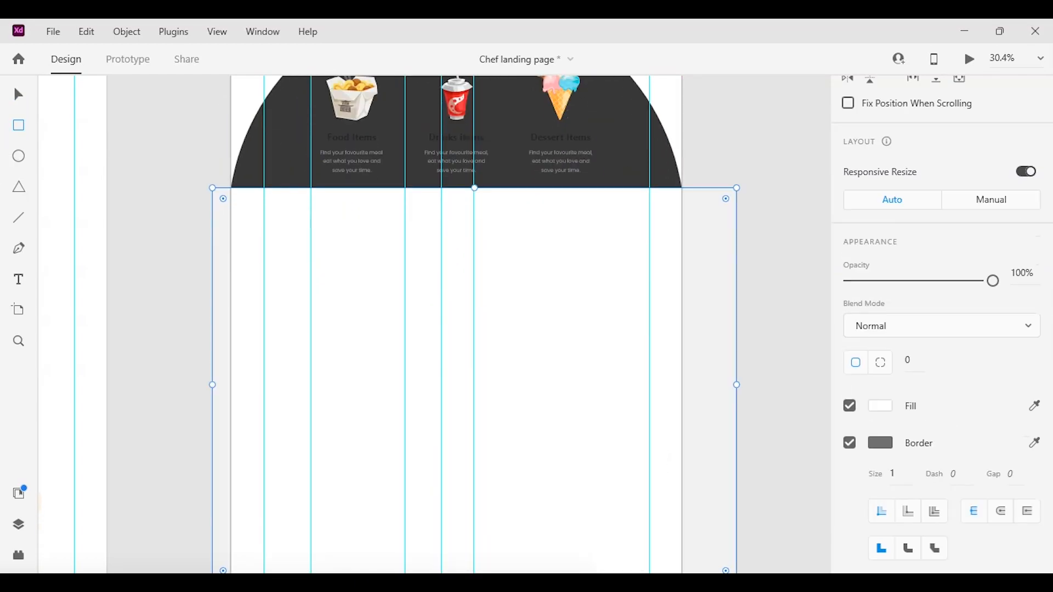
click(13, 104)
scroll(491, 313, up, 5)
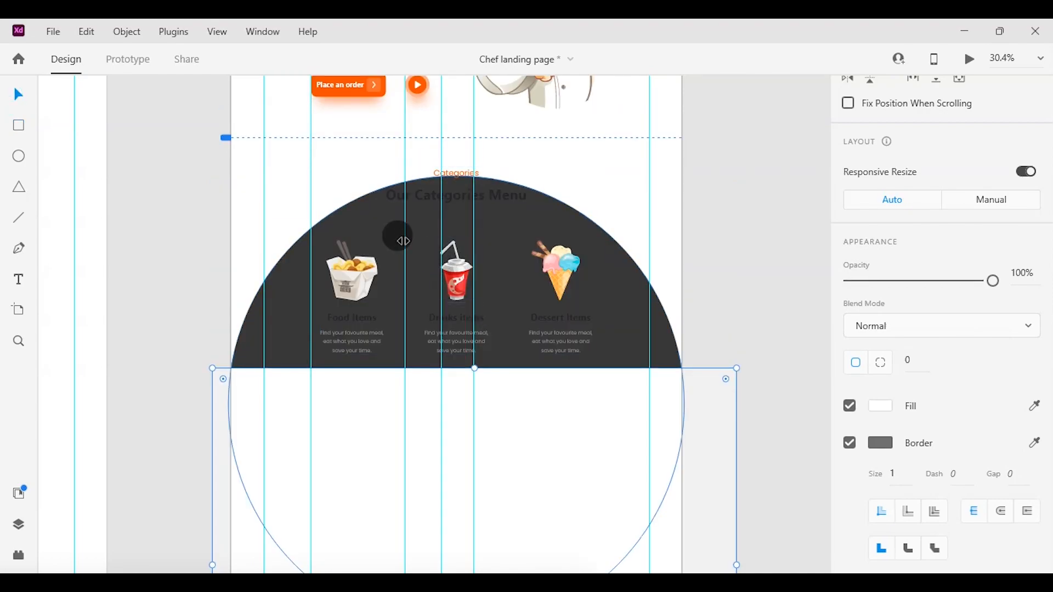
shift+click(383, 230)
click(982, 138)
Move the dark semicircle off the artboard onto the empty pasteboard beside it.
click(754, 229)
scroll(521, 324, right, 2)
drag(521, 324, 888, 313)
Ungroup the Our Categories Menu section on the Web 1920 – 3 artboard.
scroll(491, 343, left, 8)
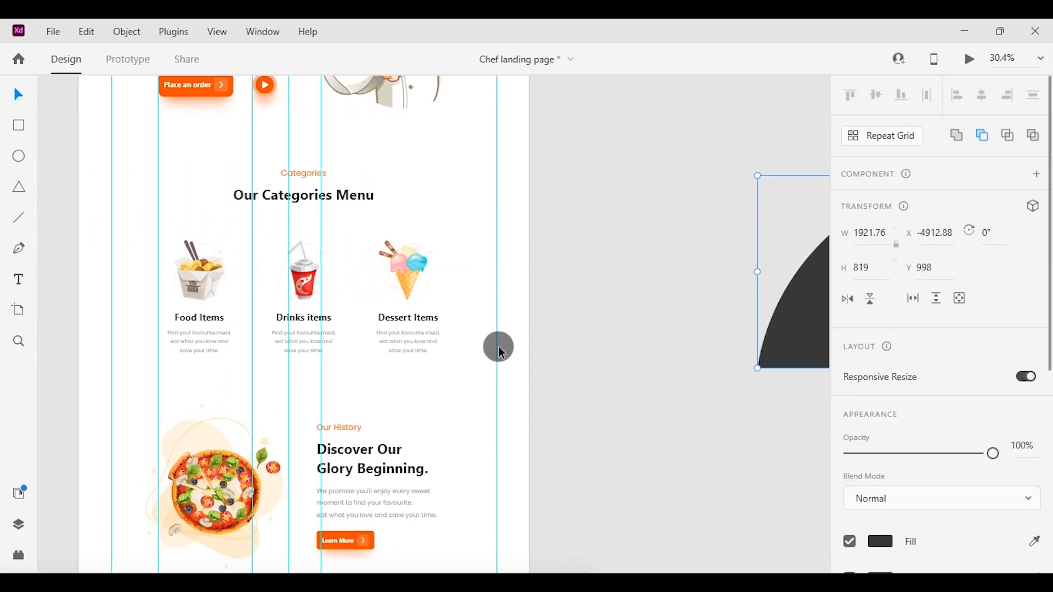
click(424, 275)
right_click(425, 274)
click(450, 253)
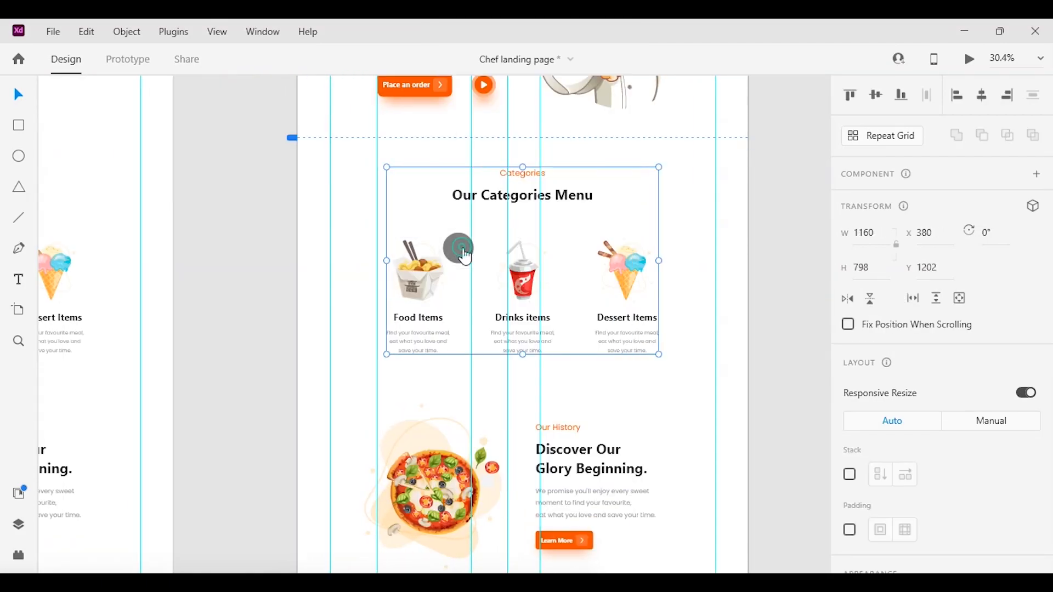
click(279, 279)
Draw a circle about 2434 px in diameter centred on the artboard and send it to the back.
click(17, 163)
mouse_move(632, 412)
mouse_down()
mouse_move(805, 554)
mouse_move(811, 586)
mouse_move(646, 364)
mouse_move(782, 160)
mouse_move(751, 178)
mouse_move(703, 245)
mouse_move(445, 195)
mouse_up()
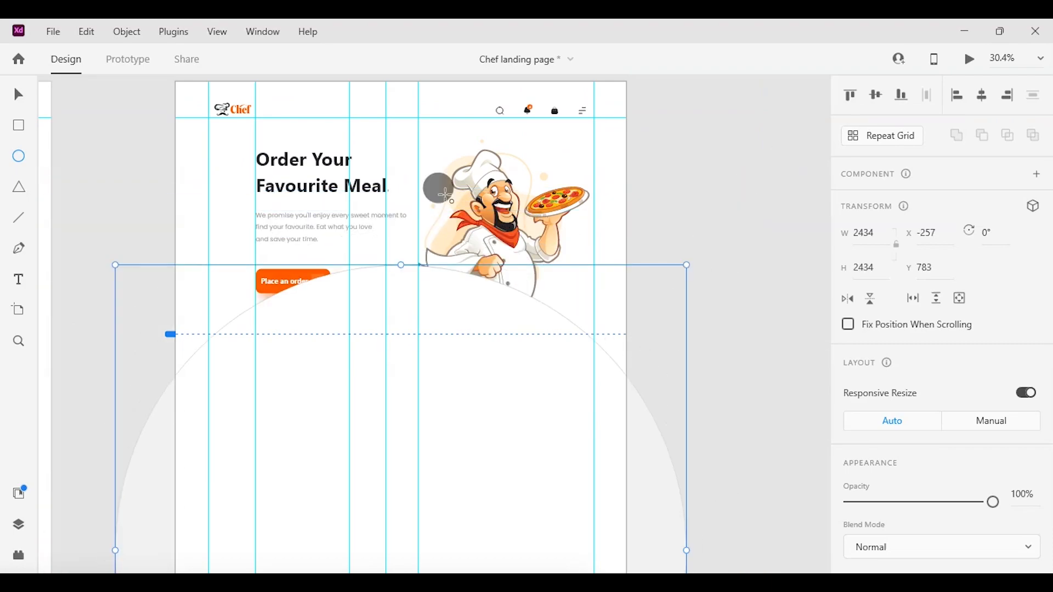
right_click(441, 384)
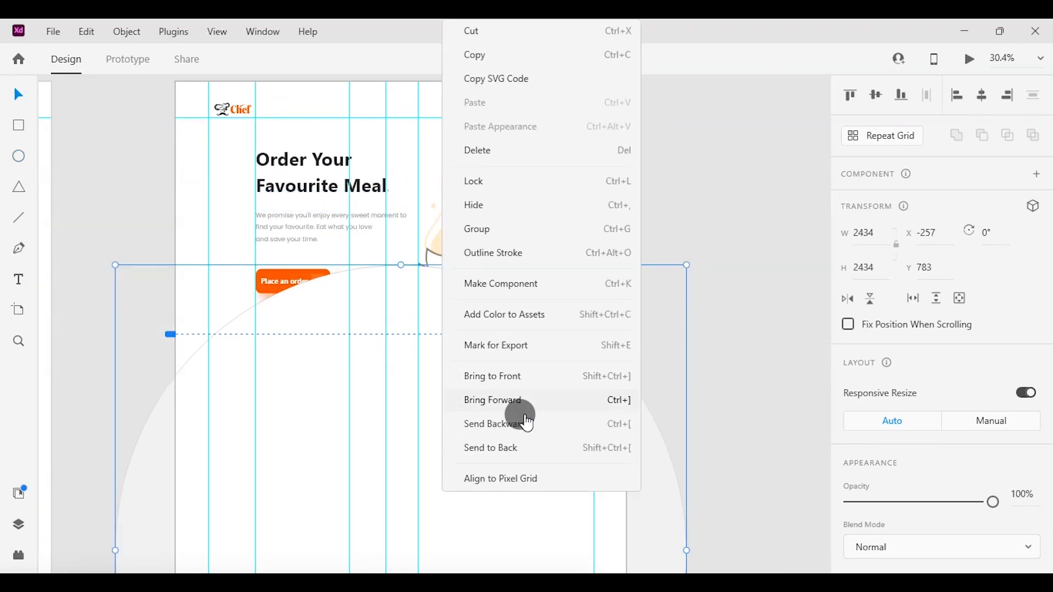
click(528, 454)
scroll(521, 446, down, 4)
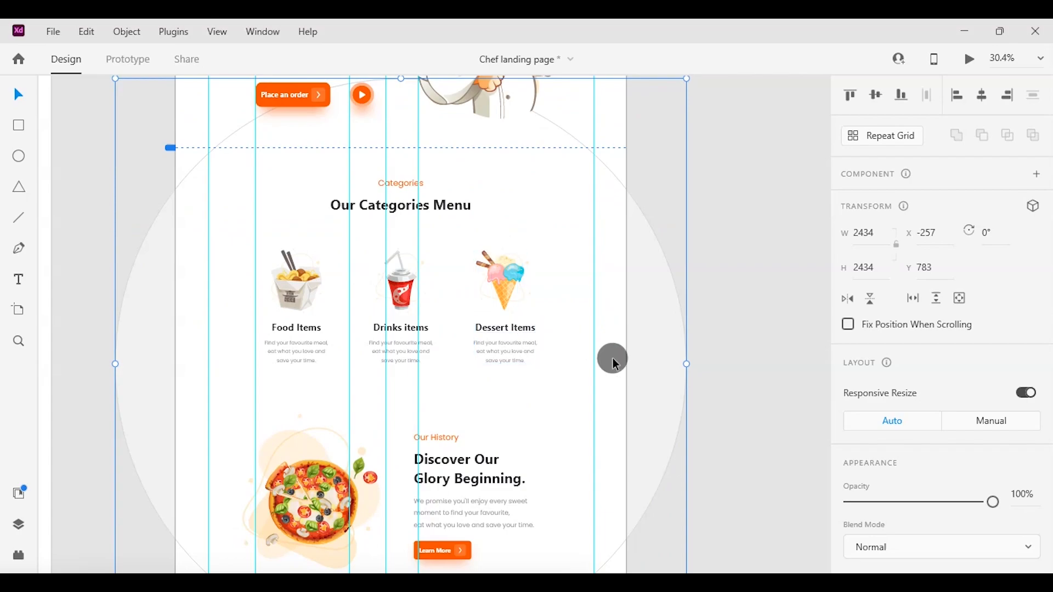
Move the large circle down to about Y 1346 and group it with the three category images and their captions.
drag(607, 369, 595, 529)
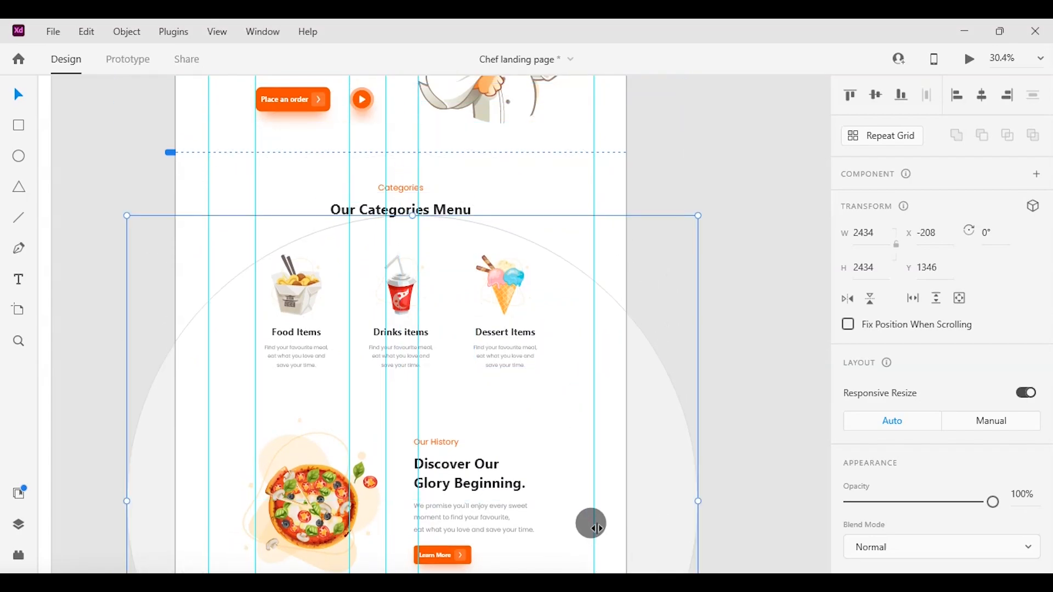
shift+click(506, 294)
shift+click(515, 340)
shift+click(402, 286)
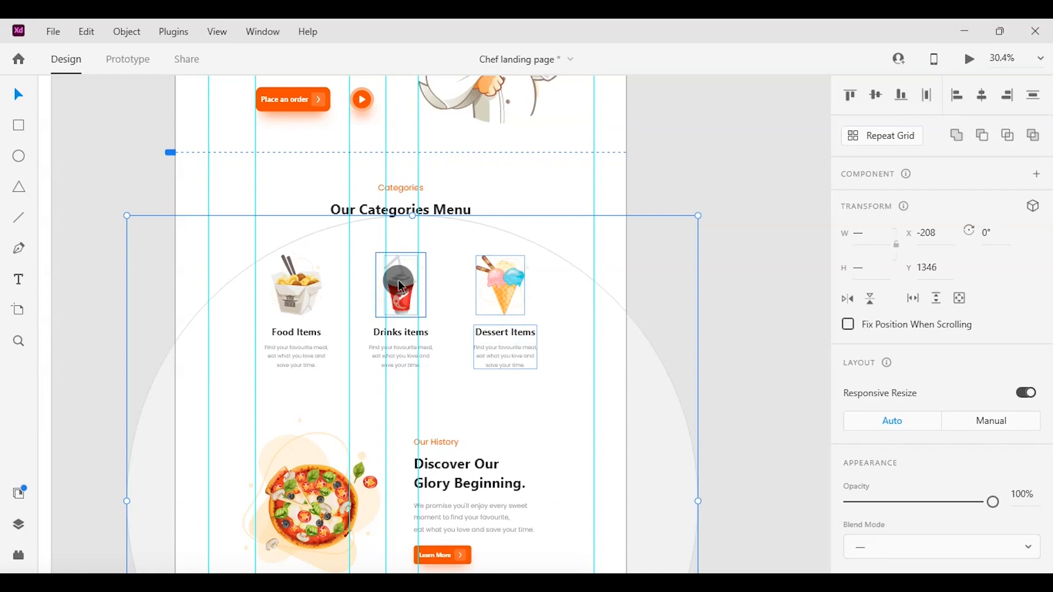
shift+click(285, 290)
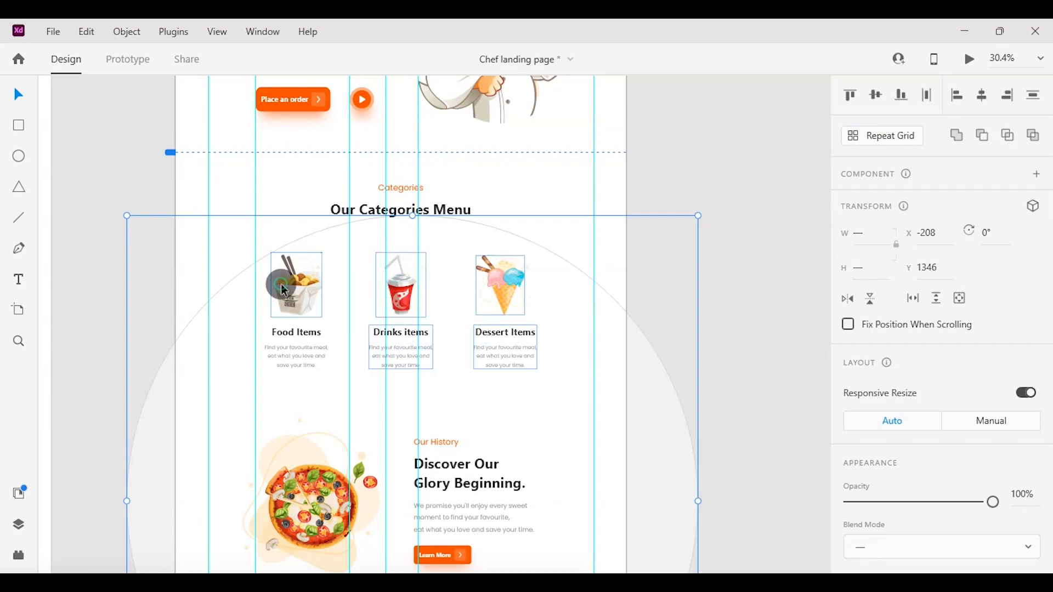
right_click(475, 296)
click(535, 231)
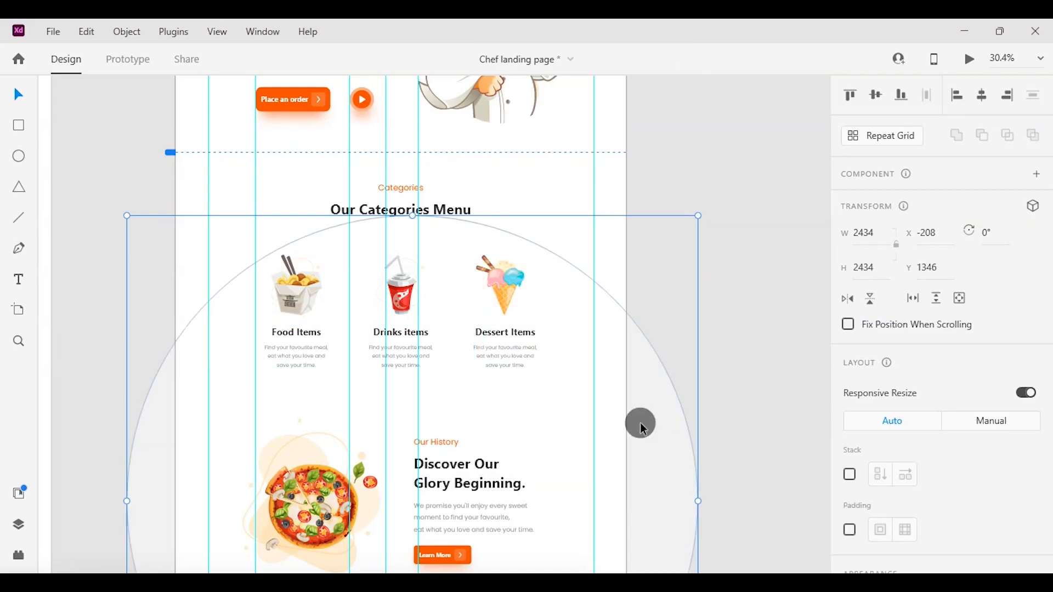
Remove the border from the large circle inside the category group.
scroll(932, 443, down, 5)
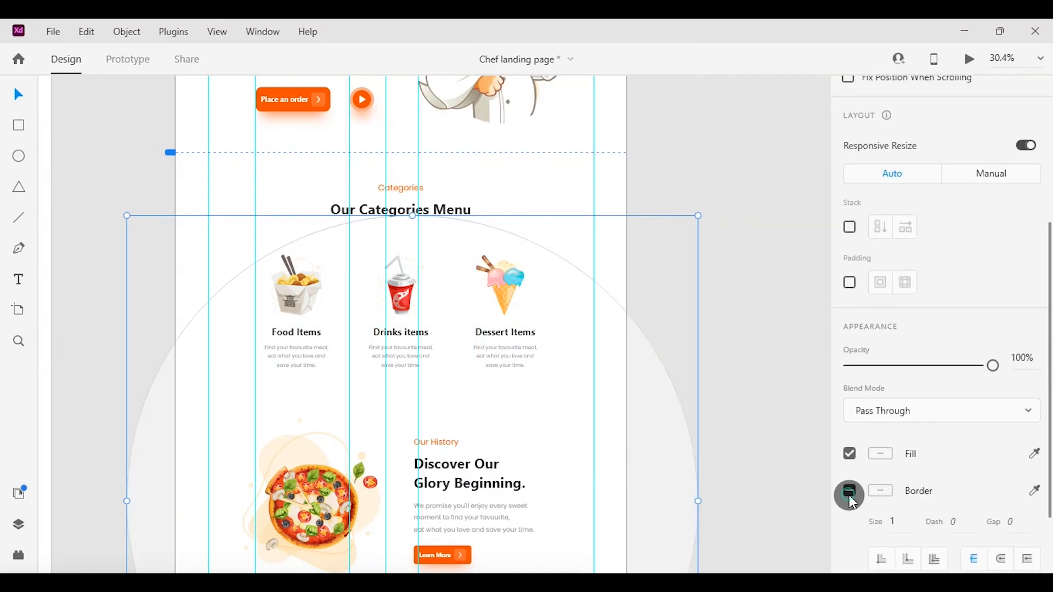
click(848, 491)
click(603, 381)
scroll(915, 478, down, 1)
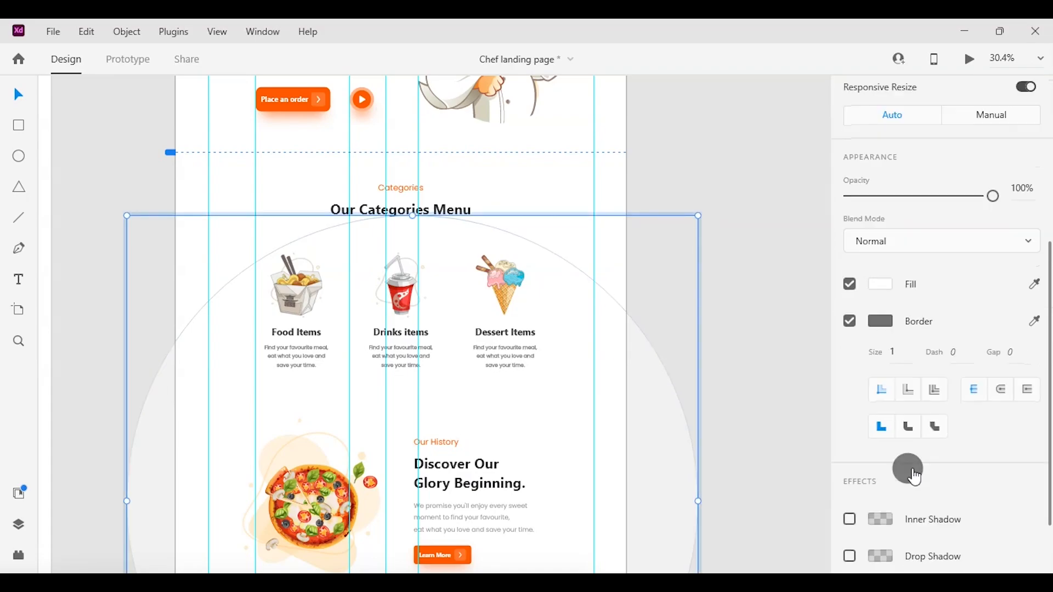
click(849, 322)
Send the group of the large circle and category items to the back.
click(606, 386)
right_click(606, 386)
click(528, 356)
right_click(515, 315)
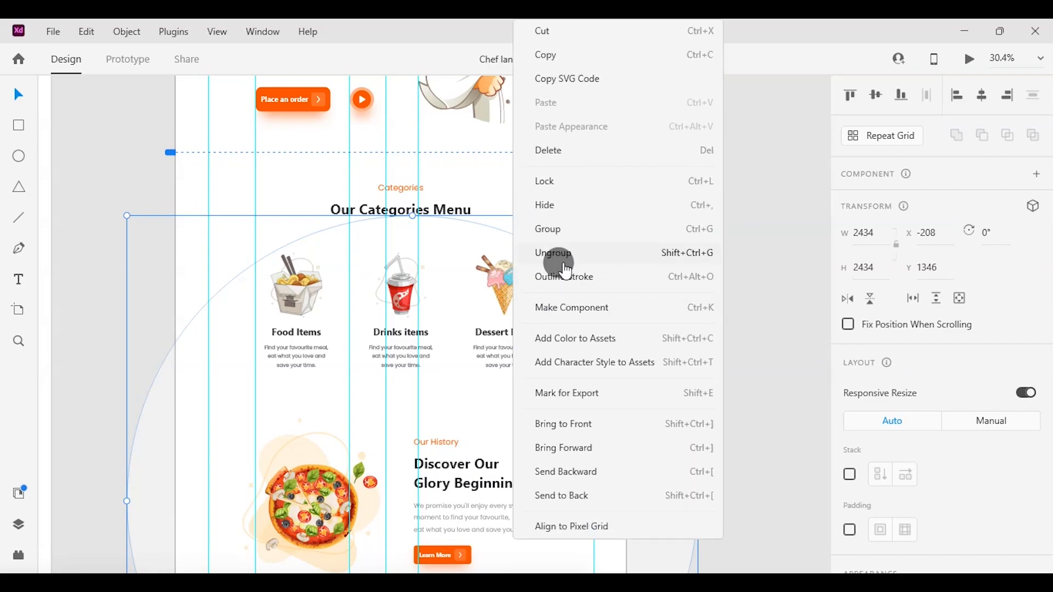
click(581, 492)
Place the dark semicircle over the category items at about Y 1272 and use it to mask the circle group.
scroll(663, 392, down, 3)
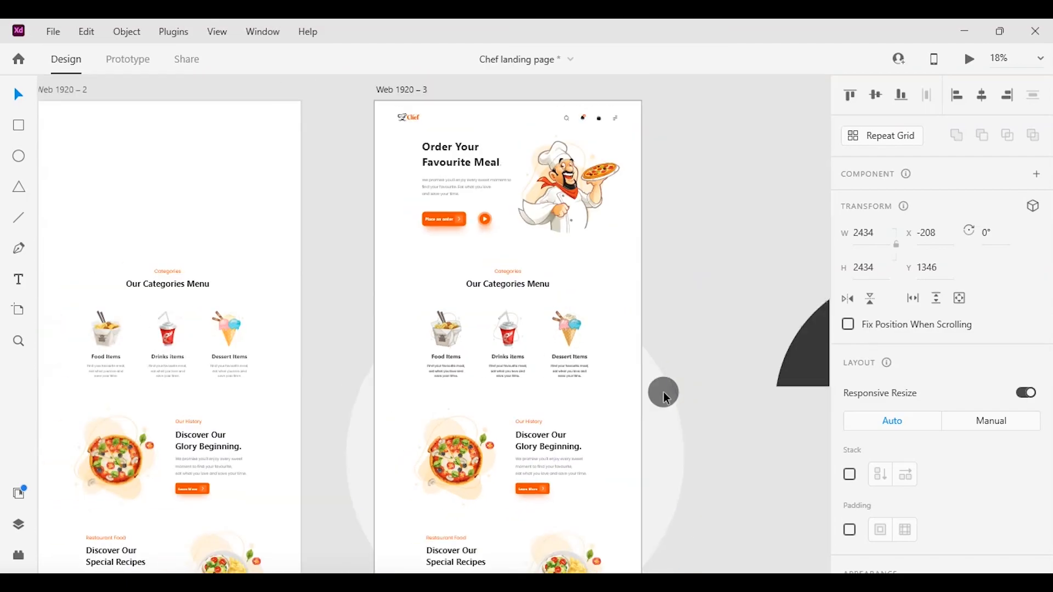
scroll(663, 392, right, 2)
drag(767, 333, 363, 338)
shift+click(314, 455)
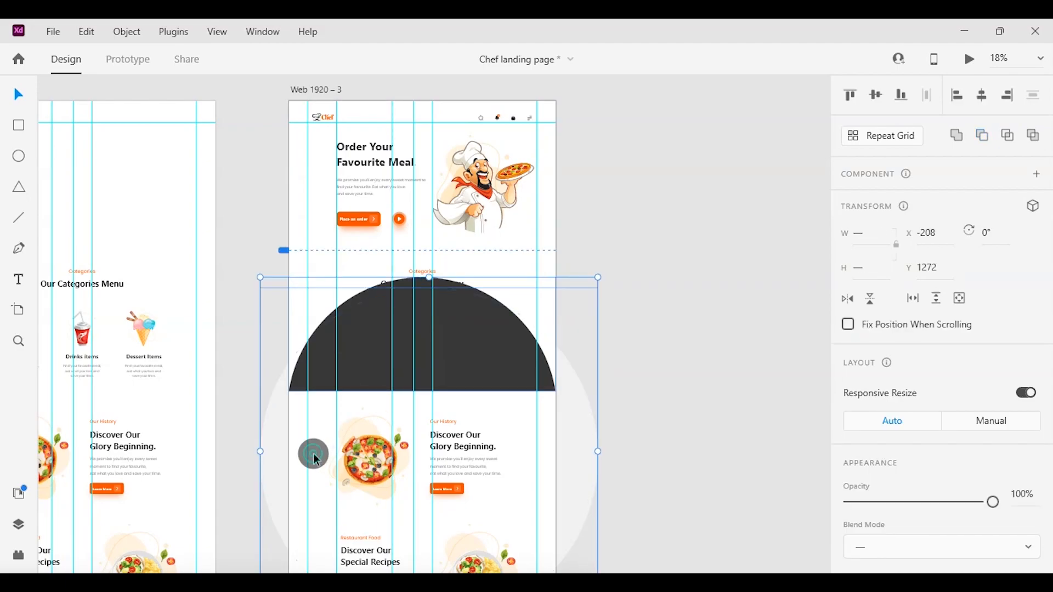
right_click(313, 454)
click(386, 253)
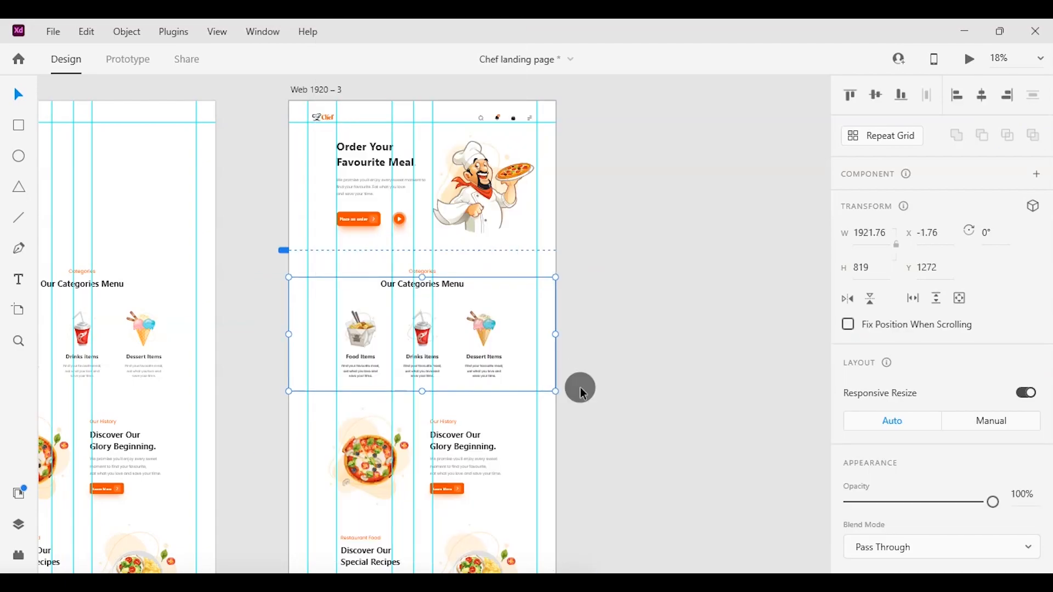
Rotate the circle group inside the mask to about -105° so the category items leave the semicircle.
double_click(521, 324)
click(565, 422)
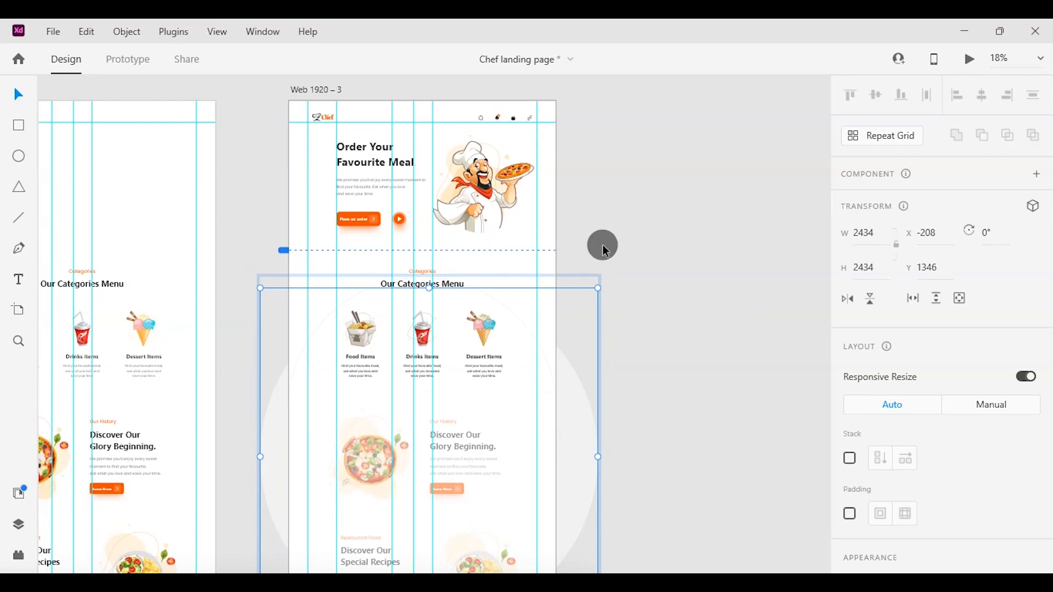
drag(601, 285, 287, 366)
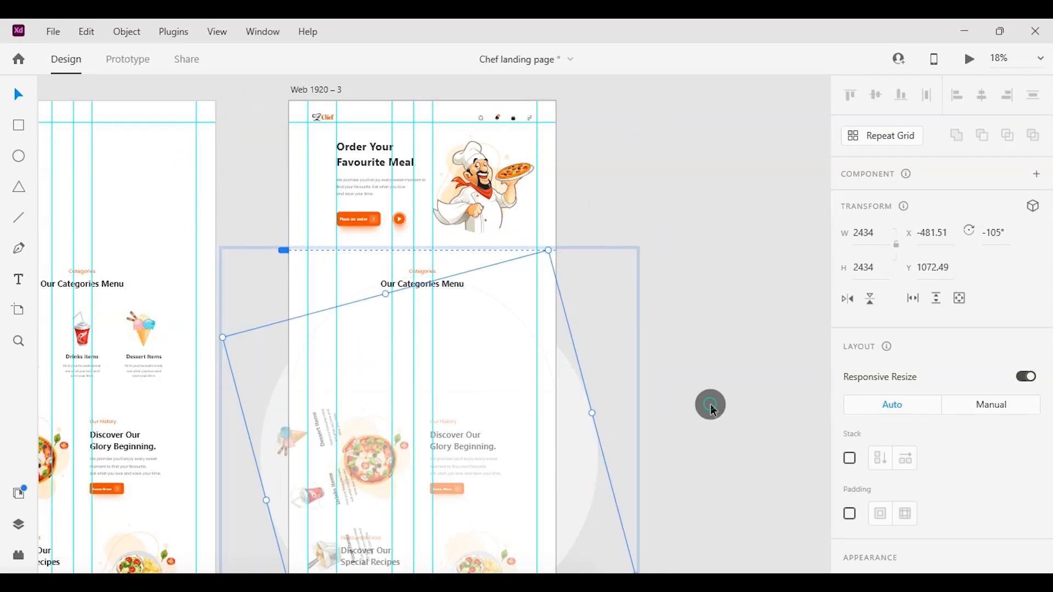
click(709, 403)
Duplicate the Web 1920 – 3 artboard.
scroll(709, 404, left, 3)
scroll(709, 403, up, 4)
scroll(709, 403, down, 3)
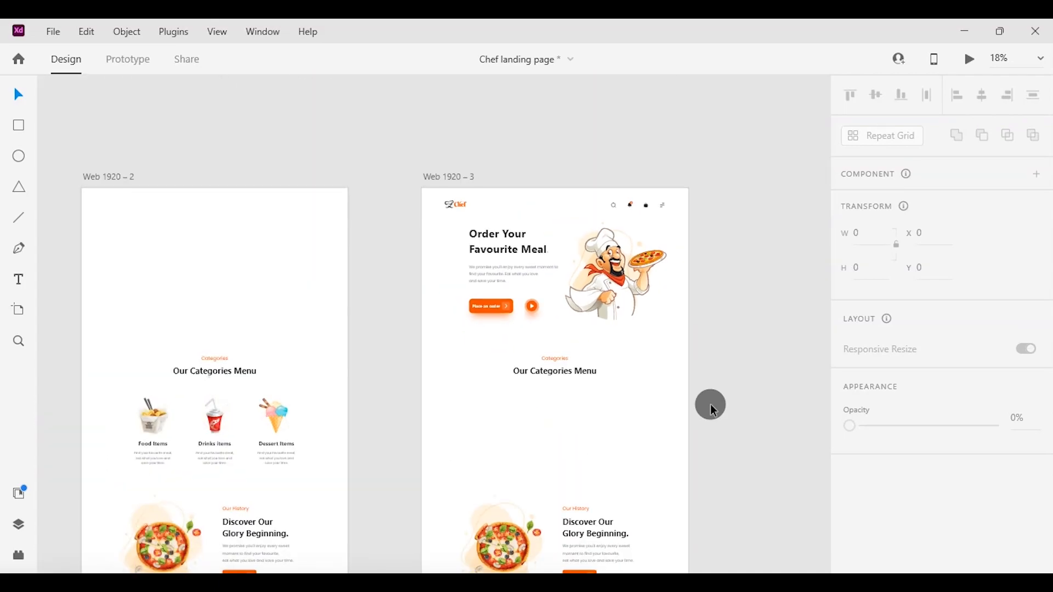
click(433, 180)
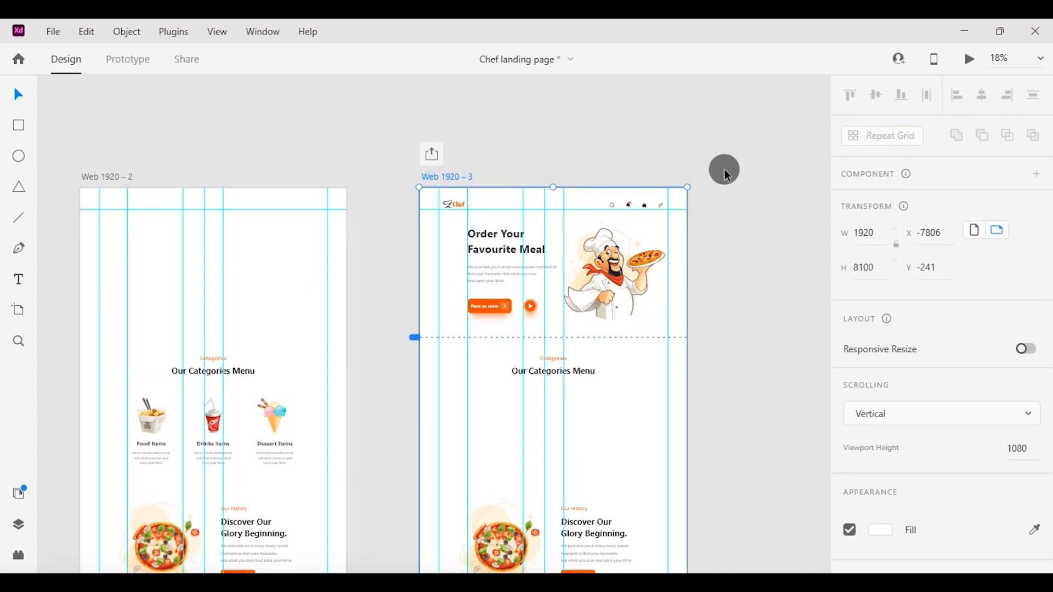
key(ctrl+d)
scroll(716, 174, right, 5)
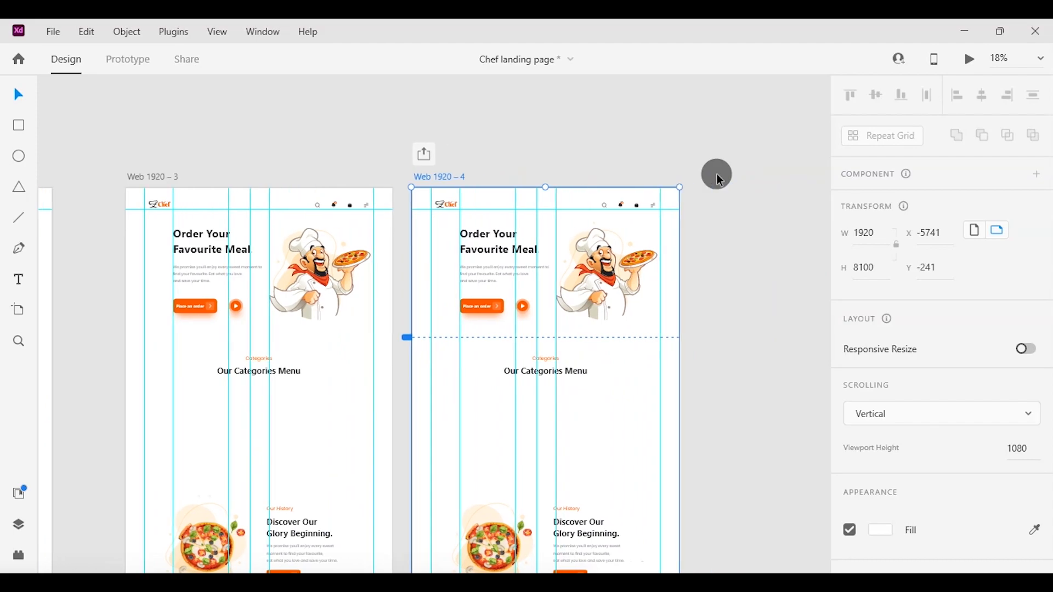
Set the opacity of all header and hero elements on the Web 1920 – 4 artboard to 0%.
scroll(436, 108, up, 3)
key(ctrl+a)
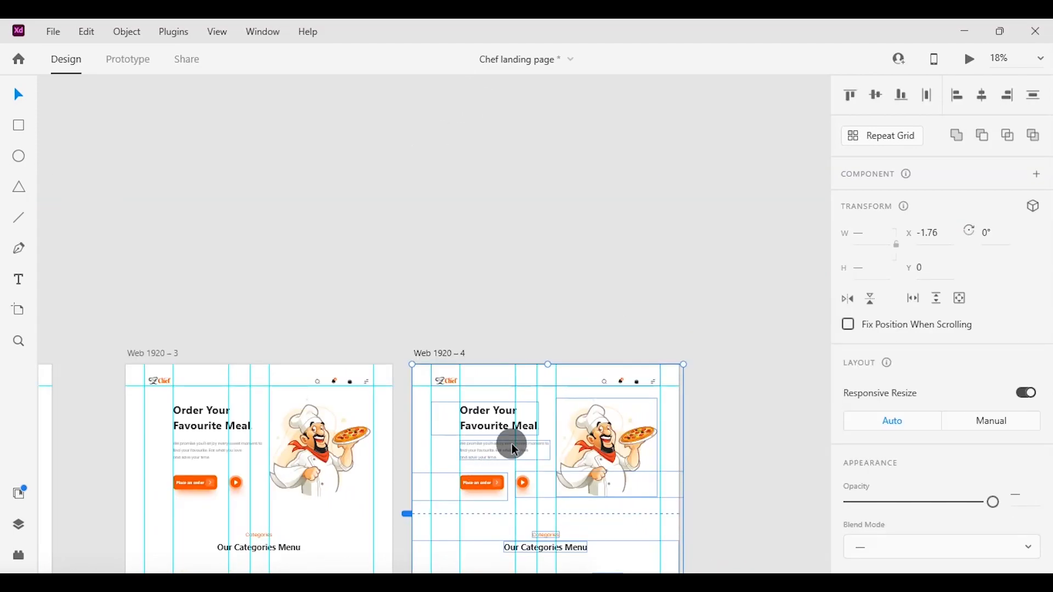
click(717, 410)
drag(409, 361, 692, 505)
scroll(881, 478, down, 3)
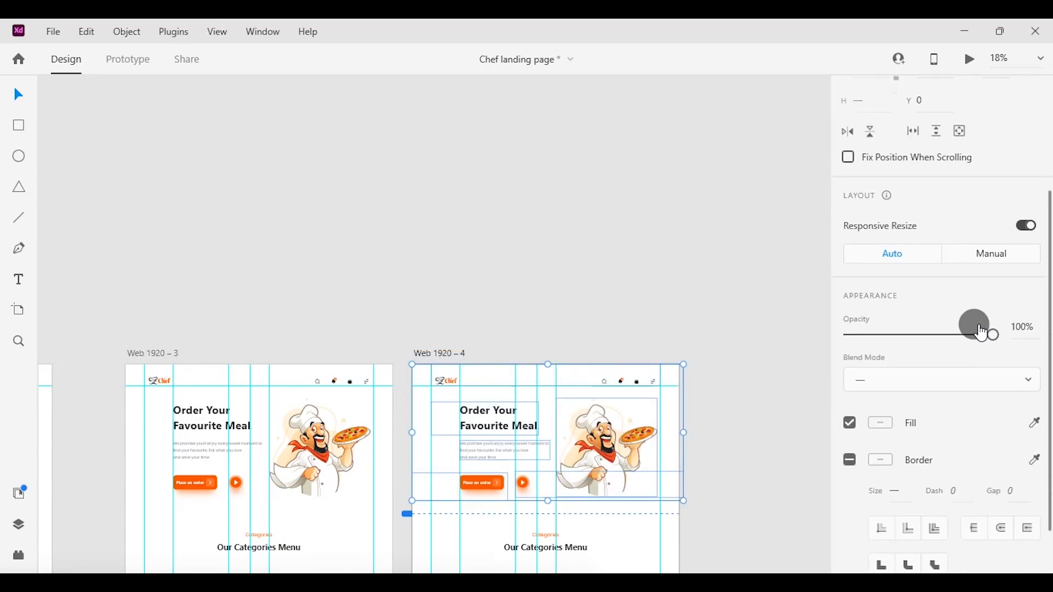
drag(996, 335, 742, 336)
click(743, 336)
Move all content of the Web 1920 – 4 artboard up to about Y -1312, bringing the categories heading to its top.
drag(409, 333, 593, 403)
scroll(593, 403, up, 12)
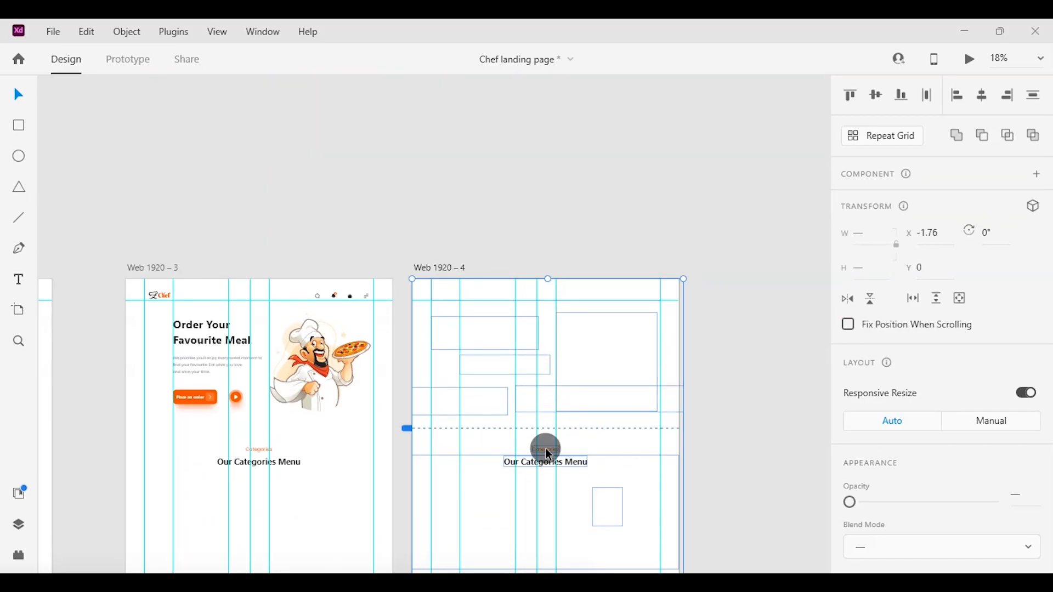
drag(547, 393, 539, 299)
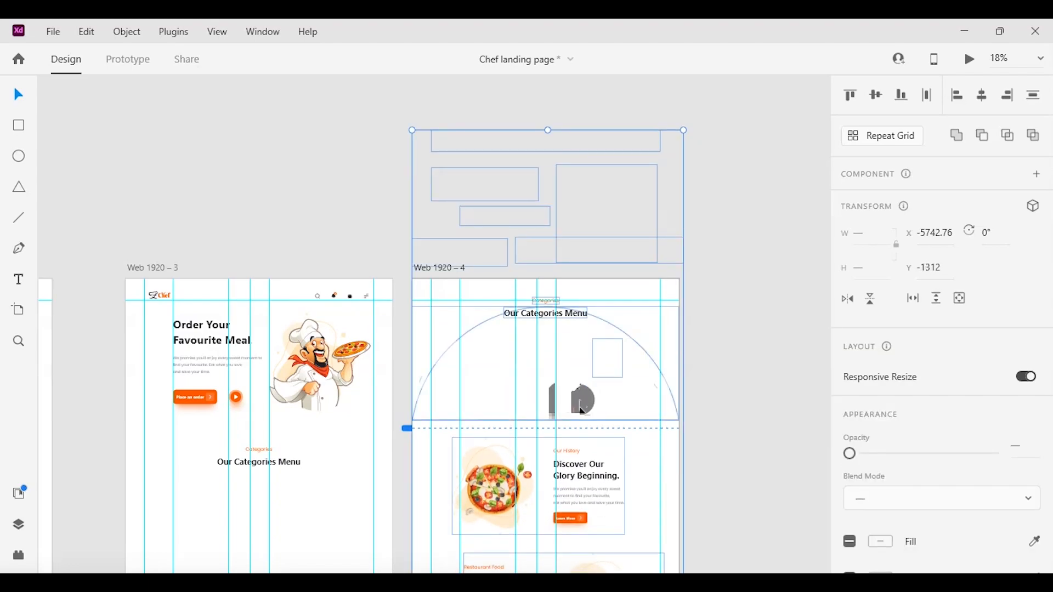
Delete the transparent header and hero elements lying above the Web 1920 – 4 artboard.
click(723, 384)
drag(366, 98, 709, 258)
key(Delete)
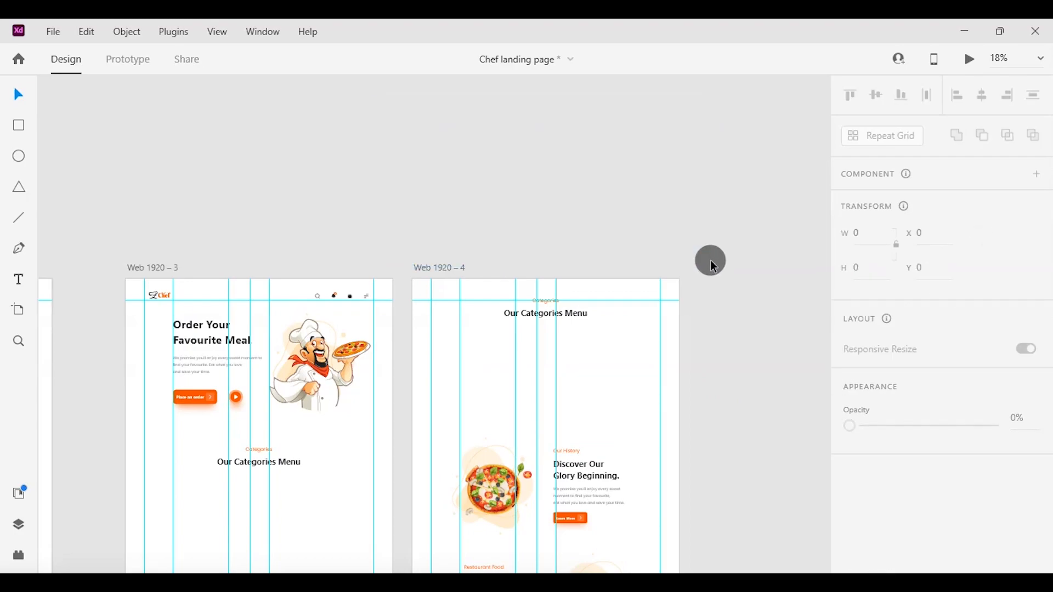
Rotate the masked circle group on the Web 1920 – 4 artboard until the three category items stand upright beneath the heading.
click(586, 403)
click(587, 405)
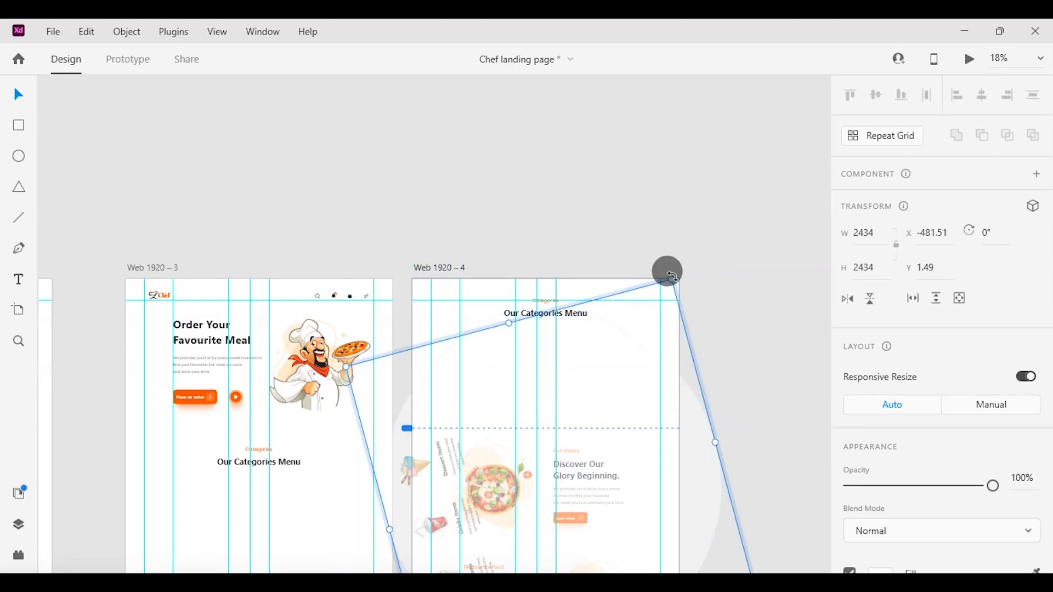
drag(672, 275, 795, 468)
key(ctrl+z)
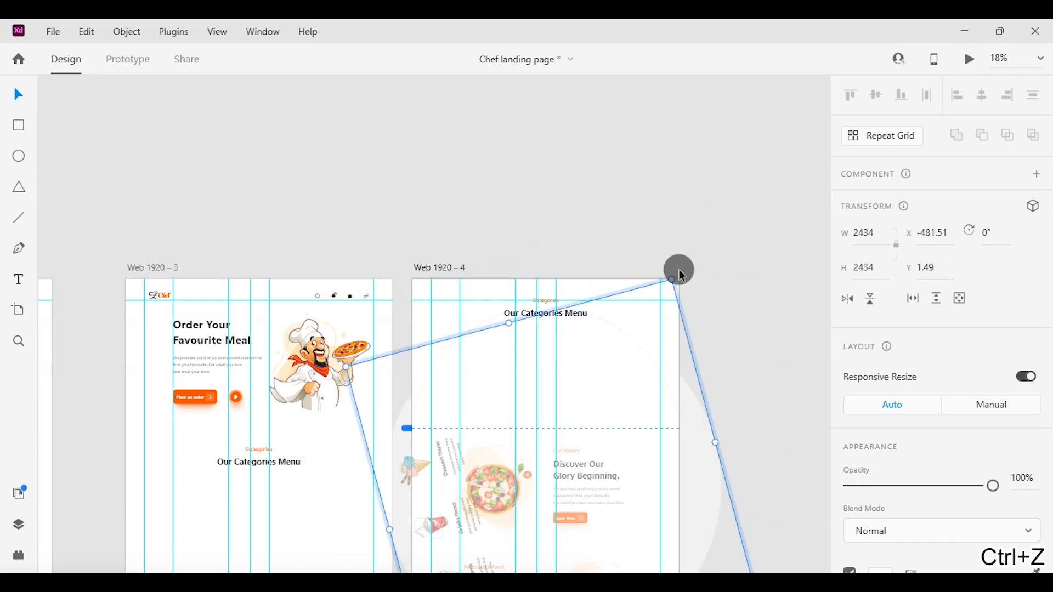
drag(672, 276, 766, 442)
scroll(770, 446, down, 4)
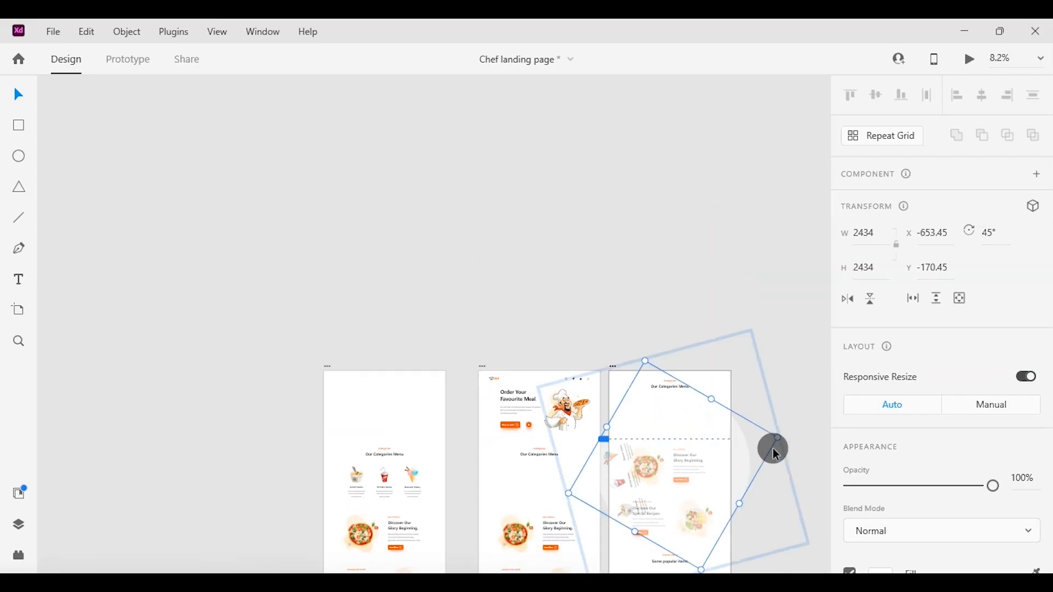
scroll(772, 449, right, 2)
drag(577, 353, 687, 544)
scroll(689, 545, up, 5)
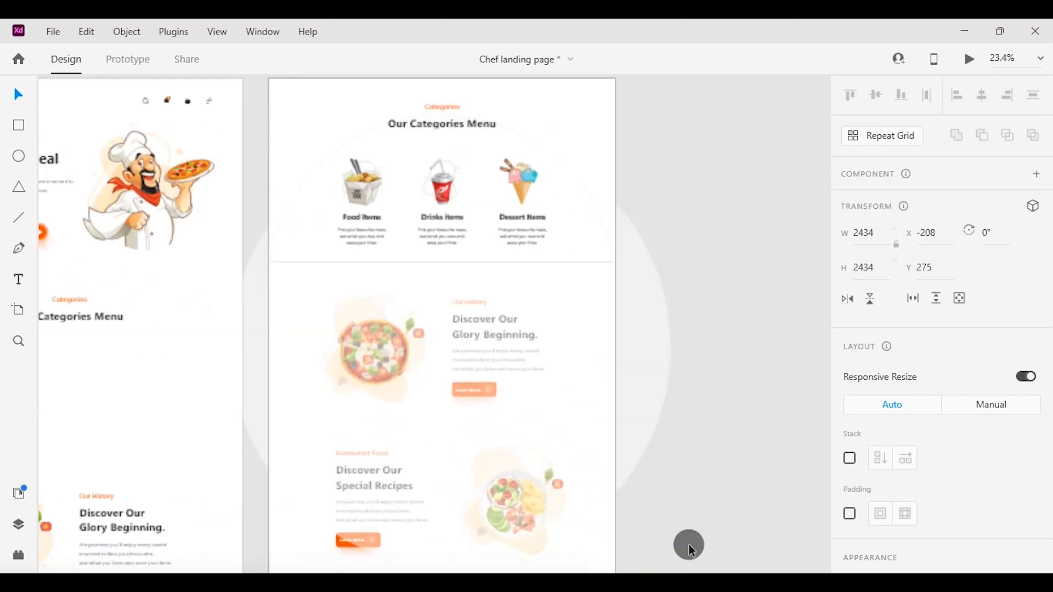
scroll(689, 545, down, 4)
click(759, 410)
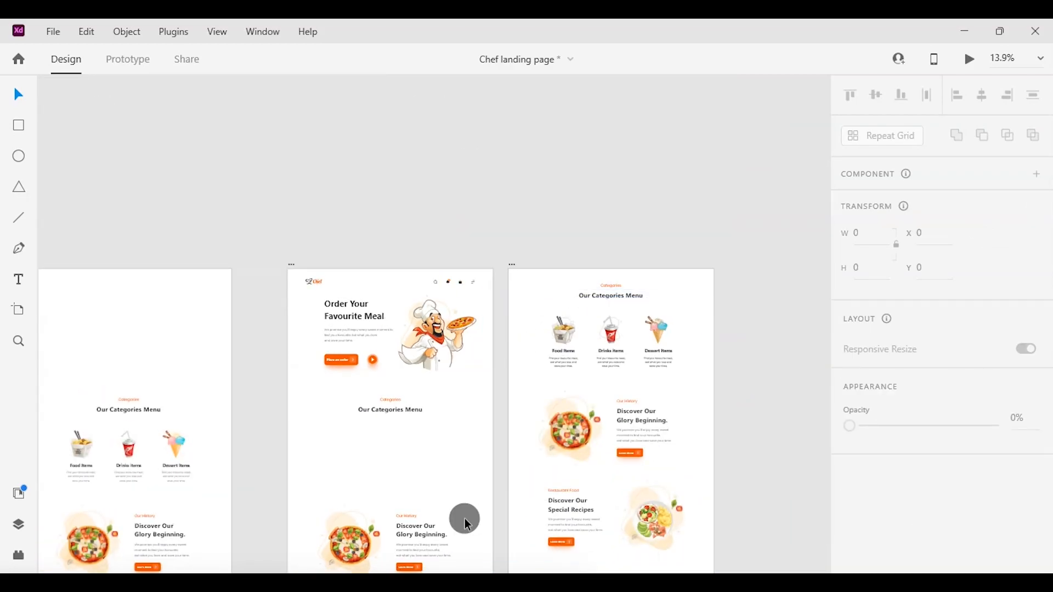
Connect the Web 1920 – 3 artboard to Web 1920 – 4 with a prototype interaction.
scroll(470, 516, down, 5)
click(130, 65)
click(472, 285)
drag(492, 428, 518, 434)
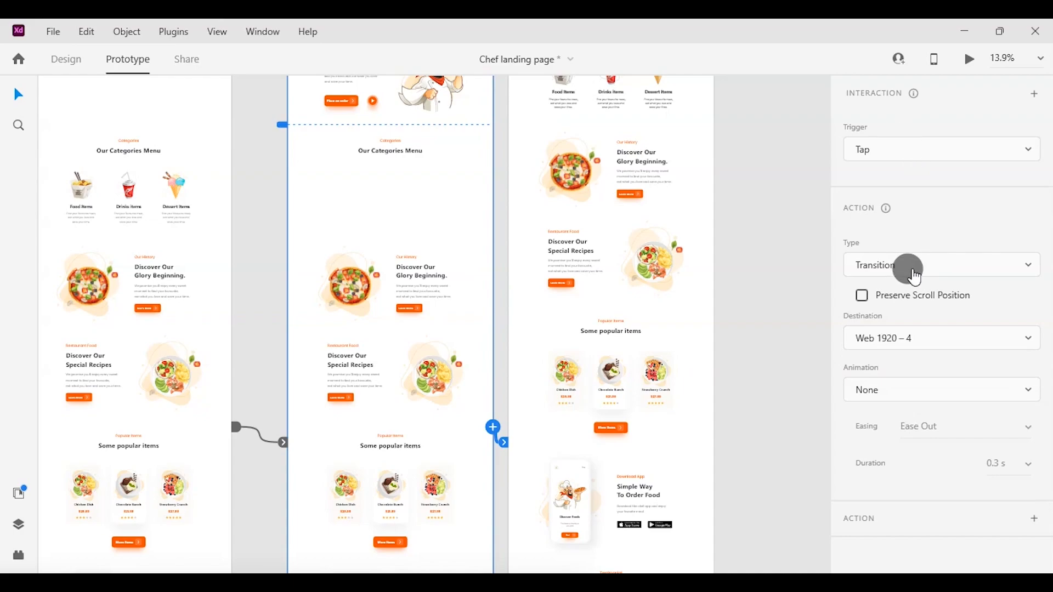
Set the interaction's action type to Auto-Animate with Ease In-Out easing.
click(915, 277)
click(888, 265)
click(1021, 376)
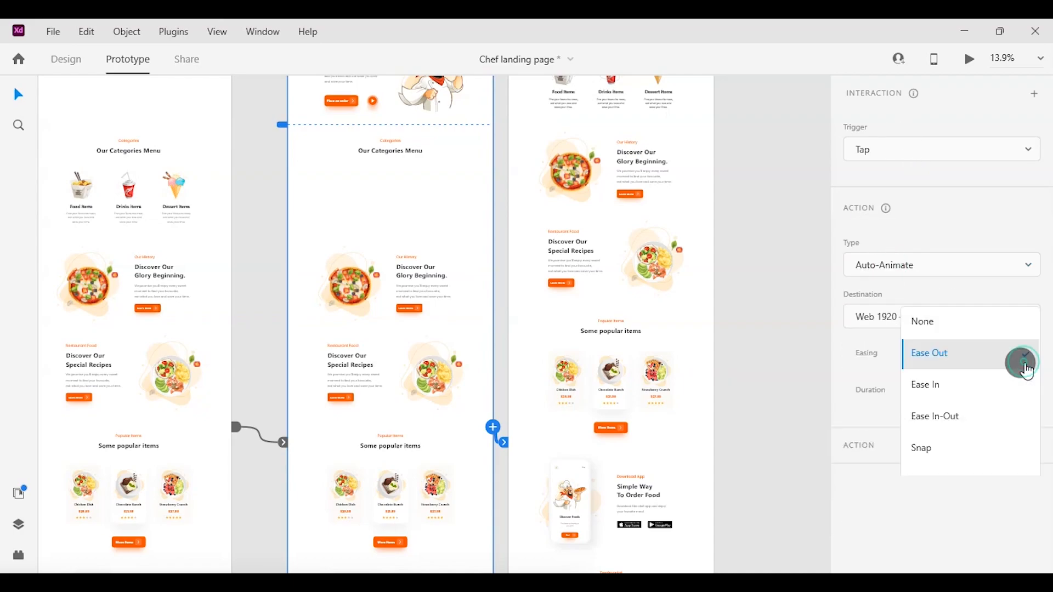
click(957, 417)
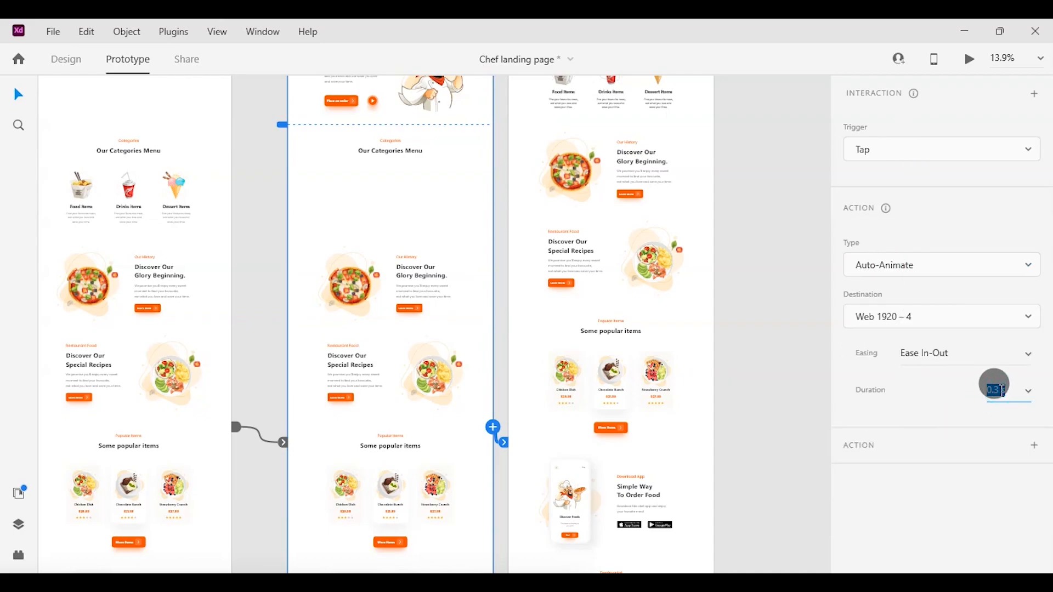
click(784, 412)
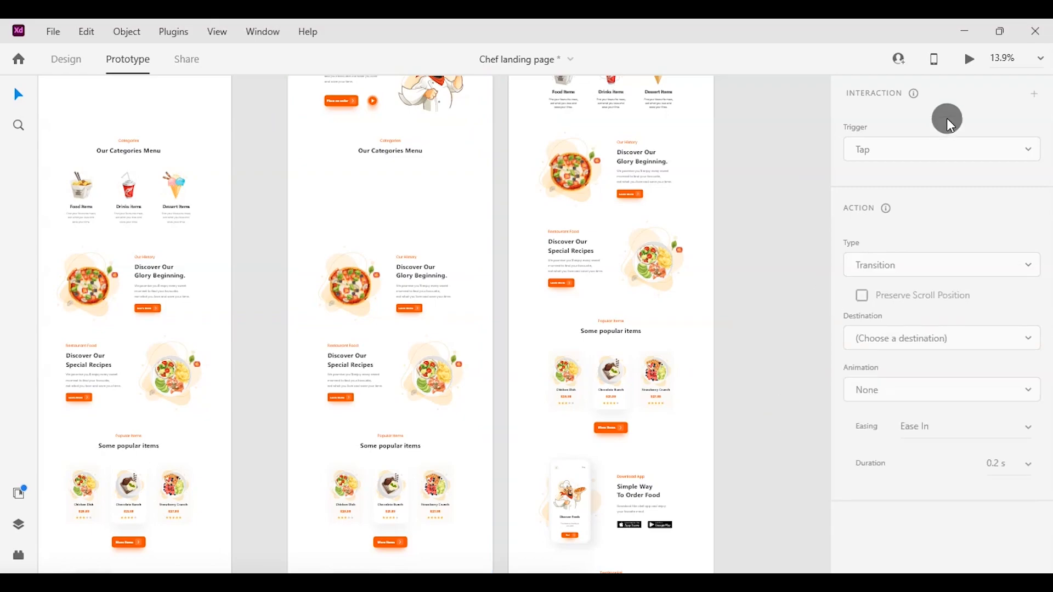
Preview the prototype, and set the duration of the Web 1920 – 3 interaction to 5 s.
click(972, 61)
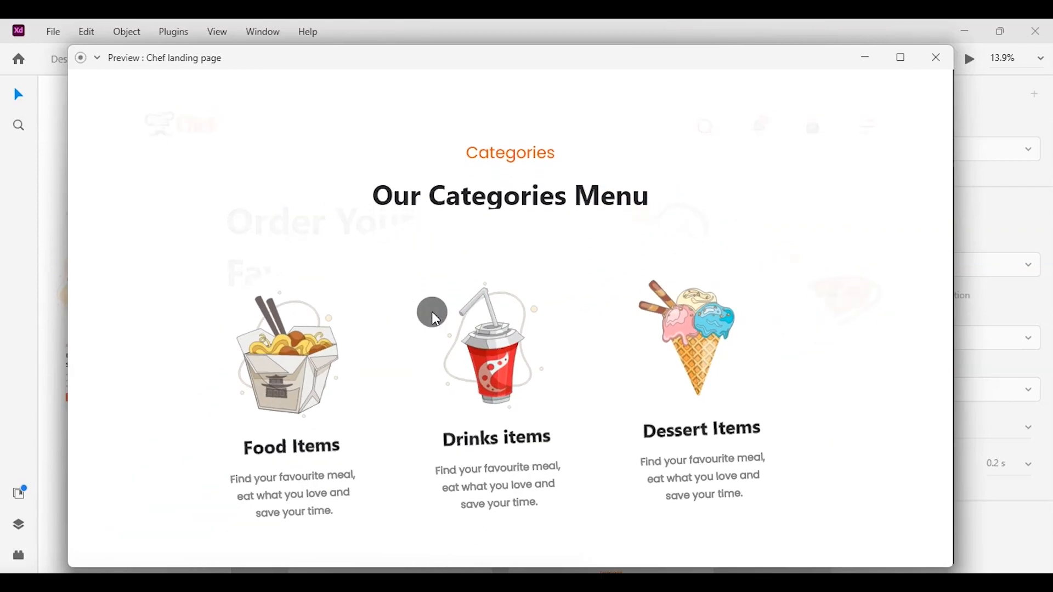
click(931, 56)
scroll(660, 293, up, 5)
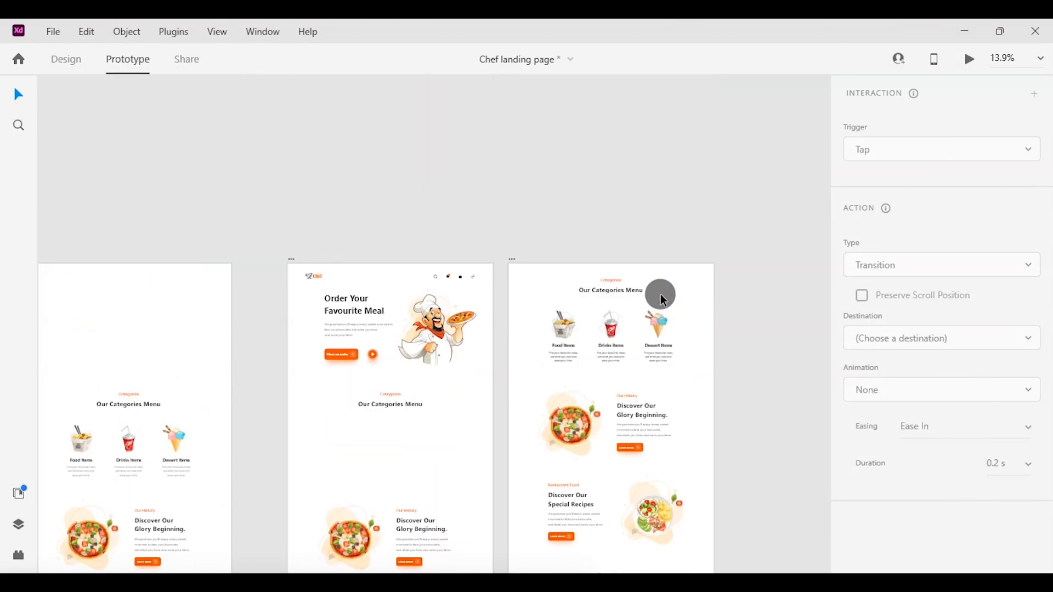
scroll(660, 294, right, 2)
click(373, 453)
scroll(373, 454, down, 10)
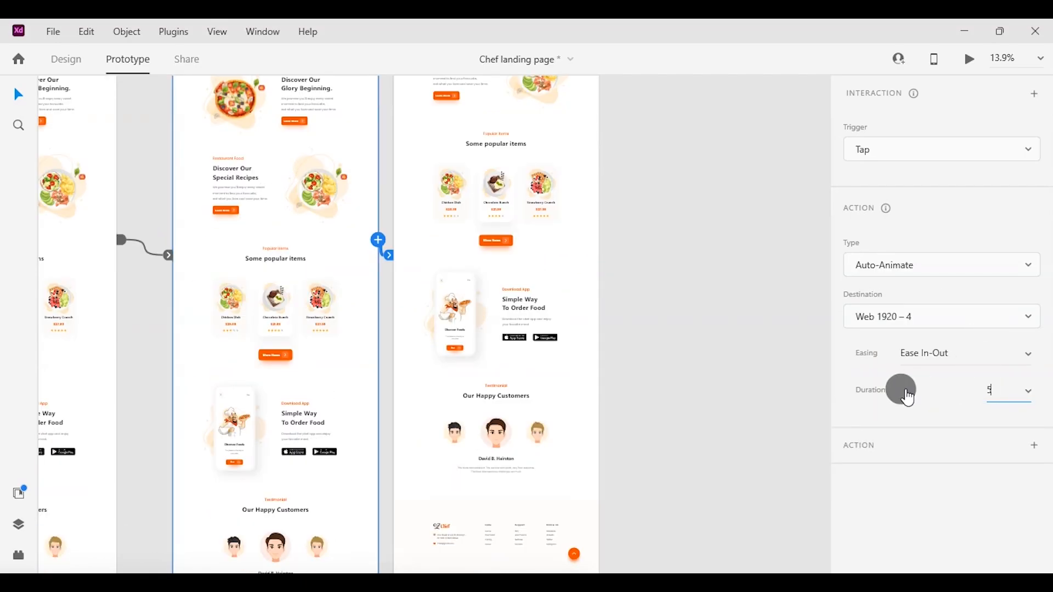
click(791, 396)
Preview the 5 s transition starting from the Web 1920 – 3 artboard.
scroll(790, 396, up, 4)
click(279, 312)
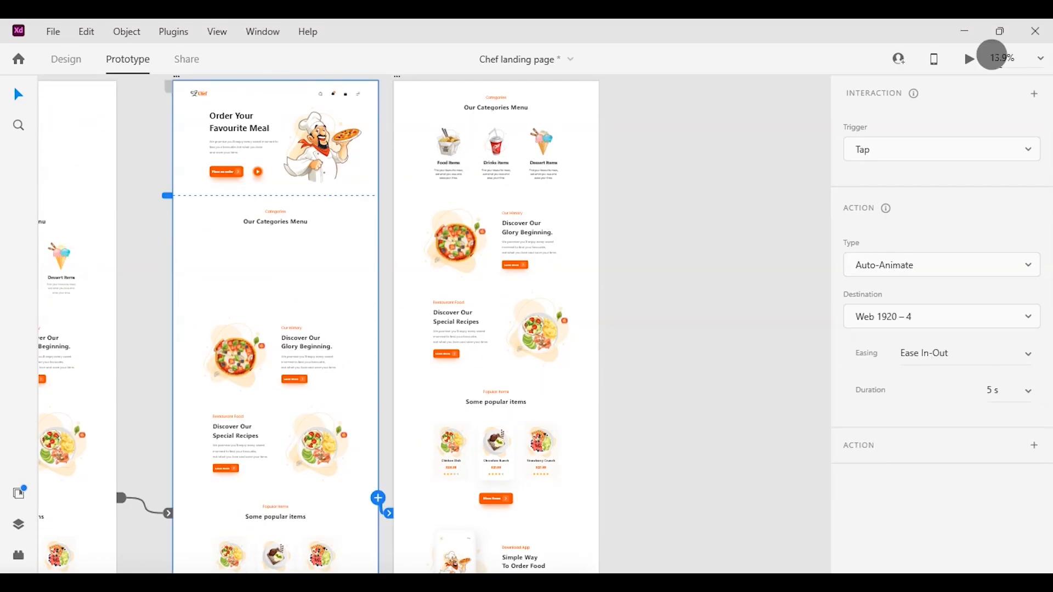
click(969, 62)
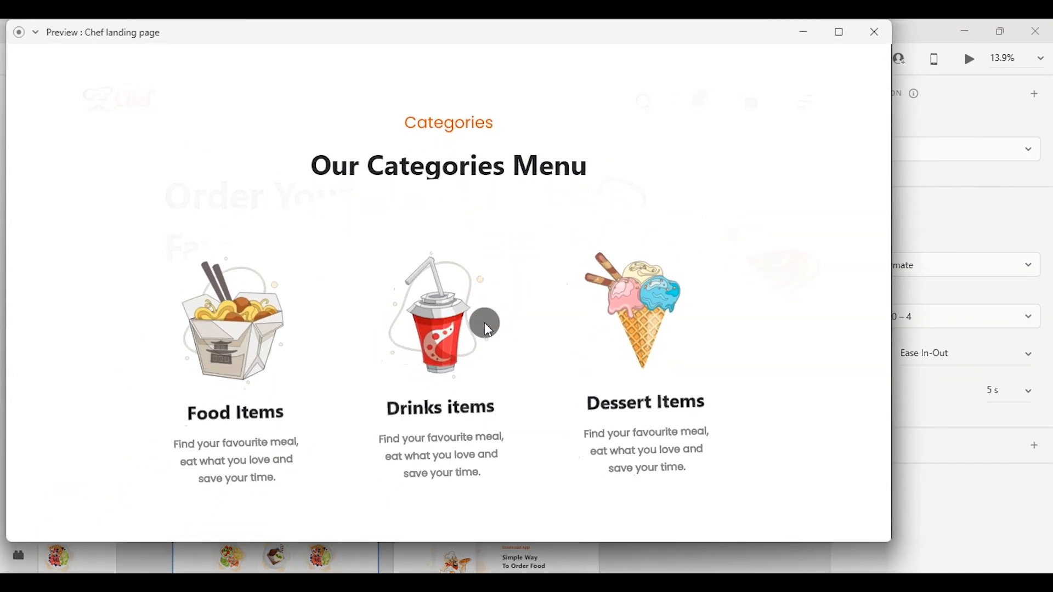
click(863, 40)
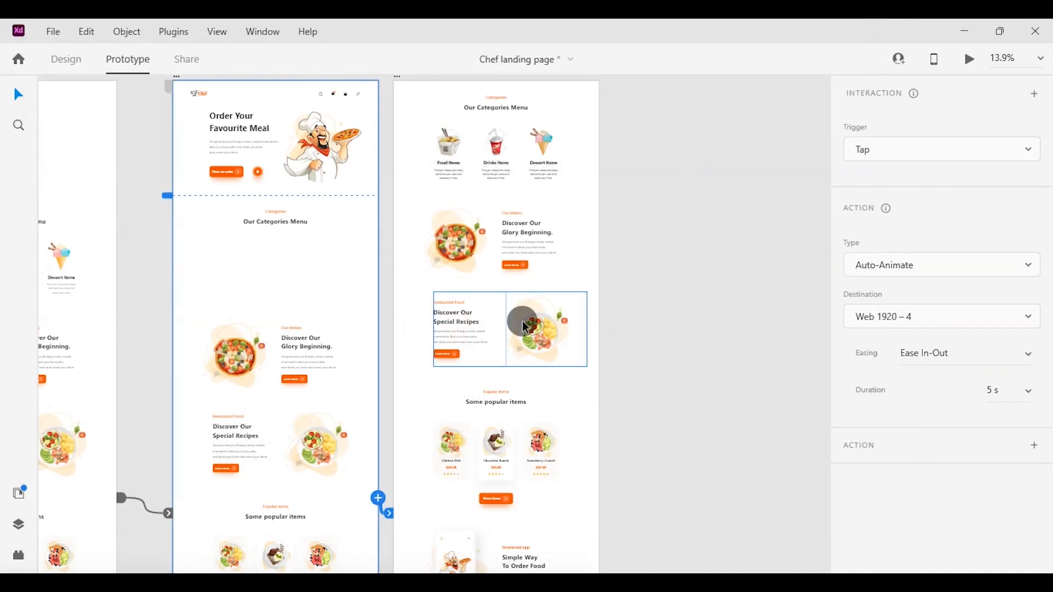
Widen the "Order Your Favourite Meal." text box on the Web 1920 – 3 artboard to about 796 px.
scroll(522, 320, up, 3)
scroll(301, 353, up, 3)
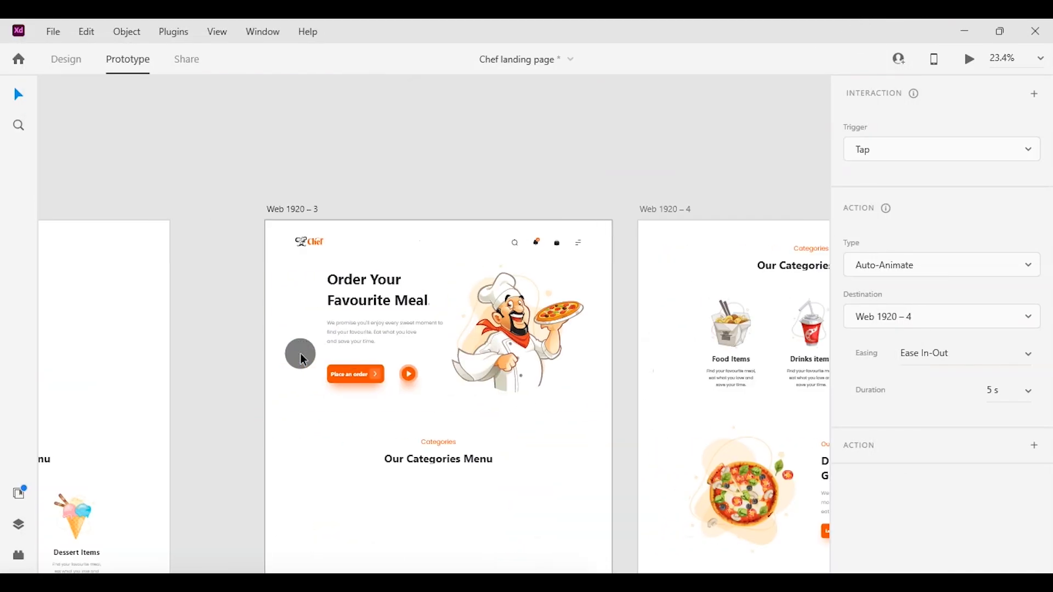
click(388, 277)
scroll(391, 300, up, 4)
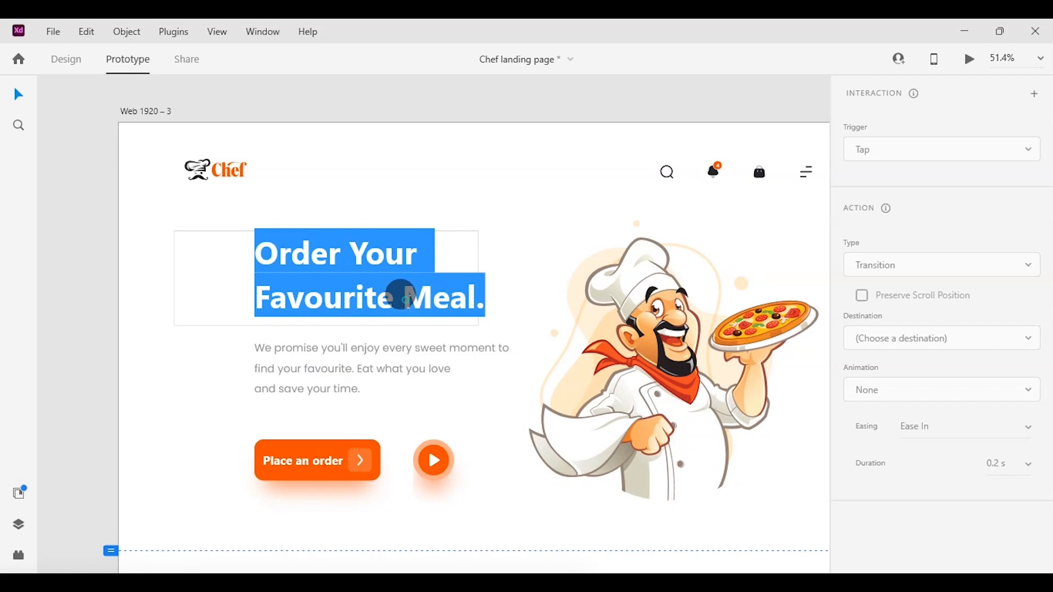
click(187, 312)
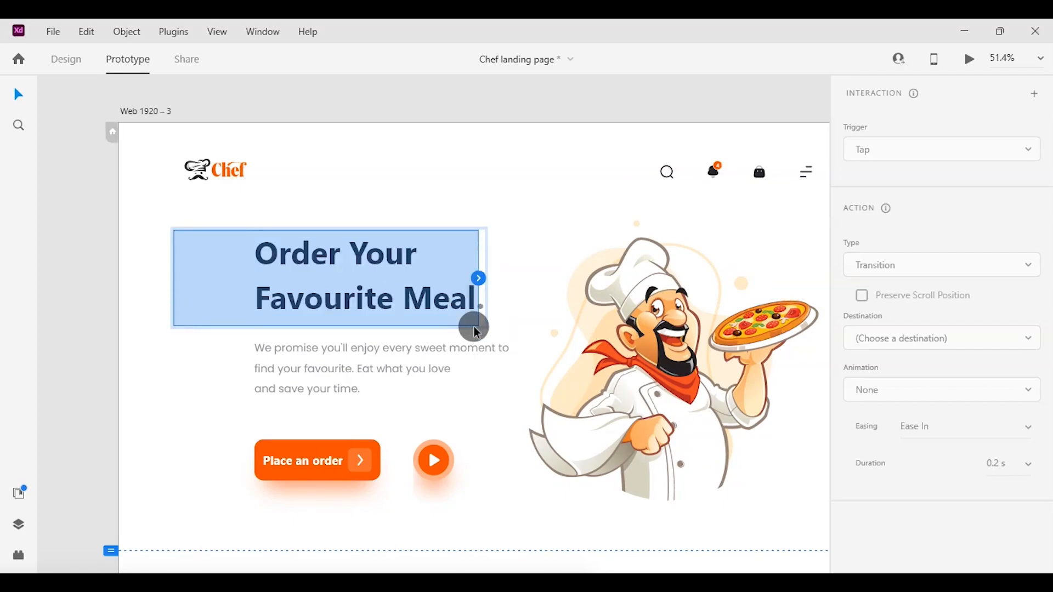
click(88, 60)
drag(479, 278, 489, 278)
Check the categories section on Web 1920 – 4 and play the animated transition in the preview again.
scroll(489, 278, left, 10)
scroll(489, 279, right, 1)
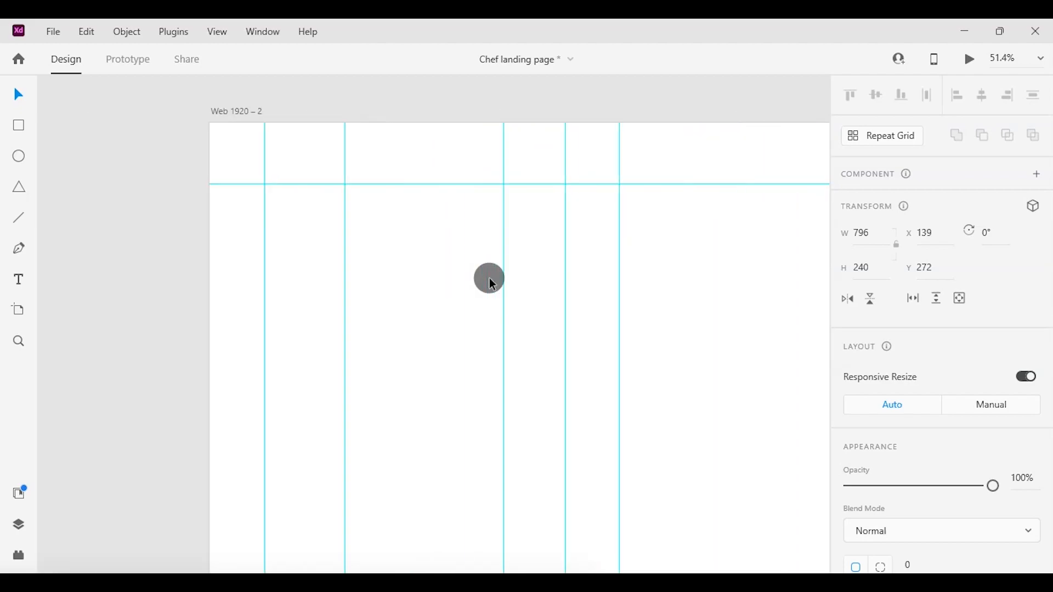
scroll(489, 278, down, 5)
scroll(489, 278, right, 10)
scroll(489, 278, up, 5)
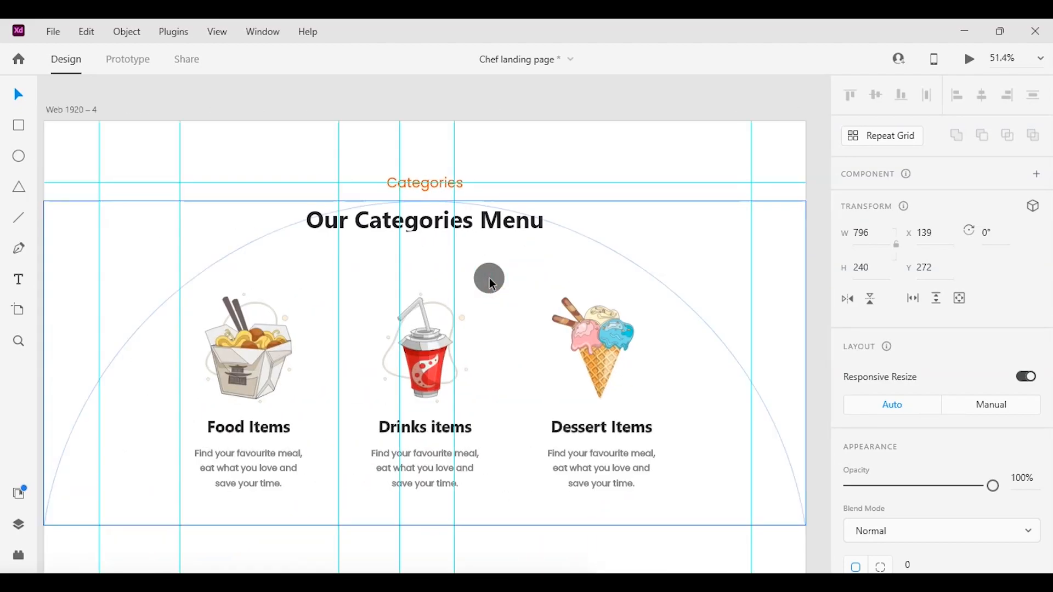
scroll(490, 280, down, 3)
click(96, 374)
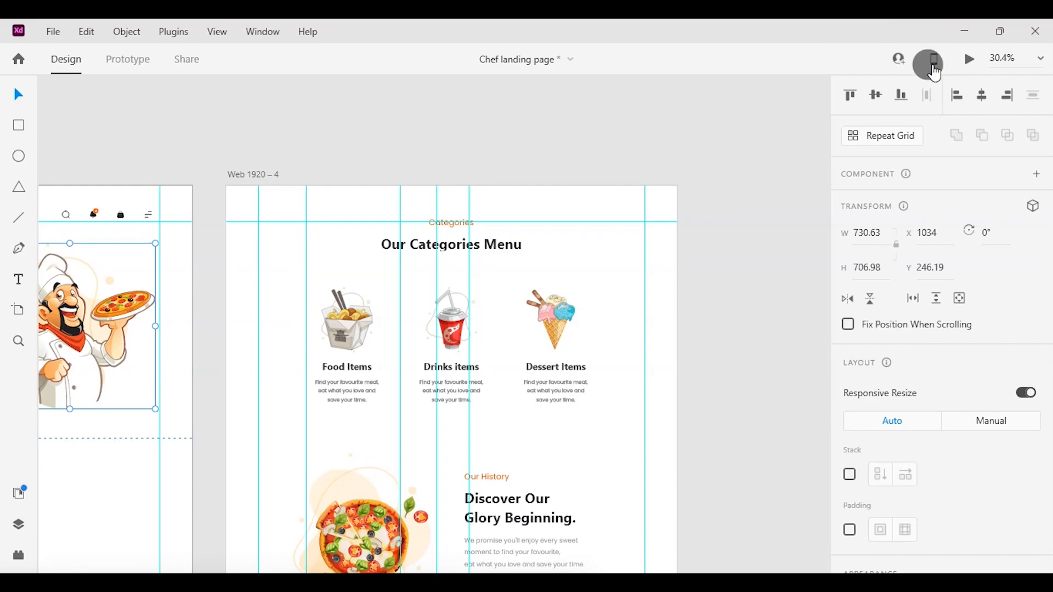
key(ctrl+Return)
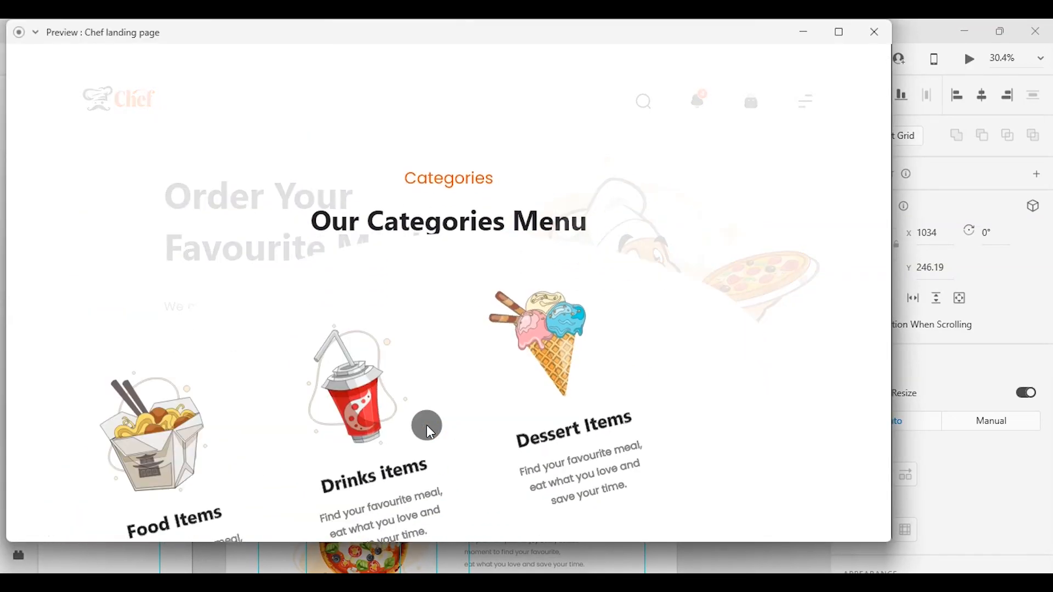
click(853, 61)
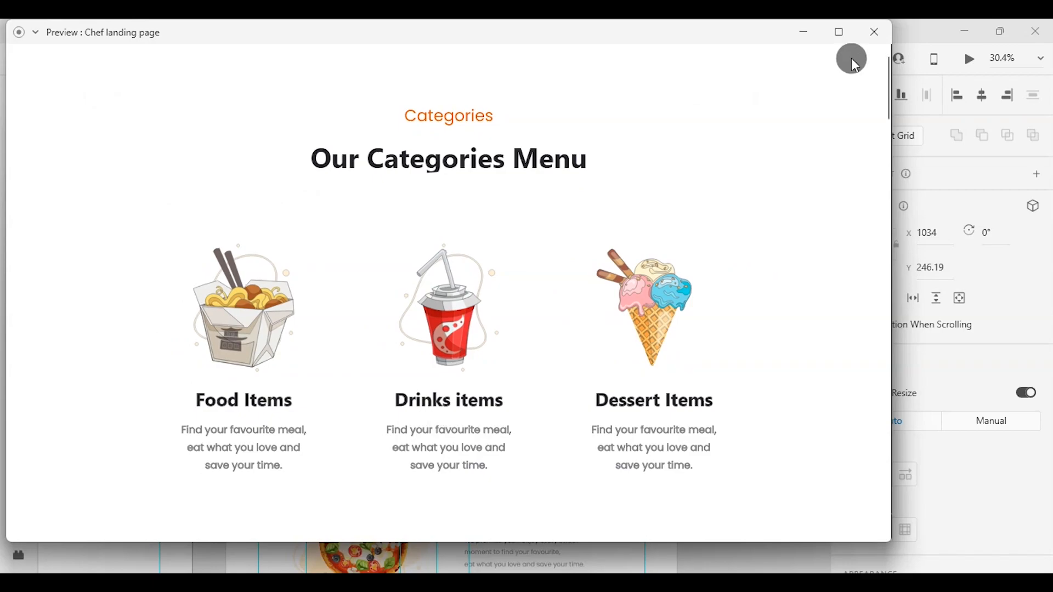
click(879, 32)
Make the large white circle inside the masked categories group on Web 1920 – 4 fully transparent.
click(608, 365)
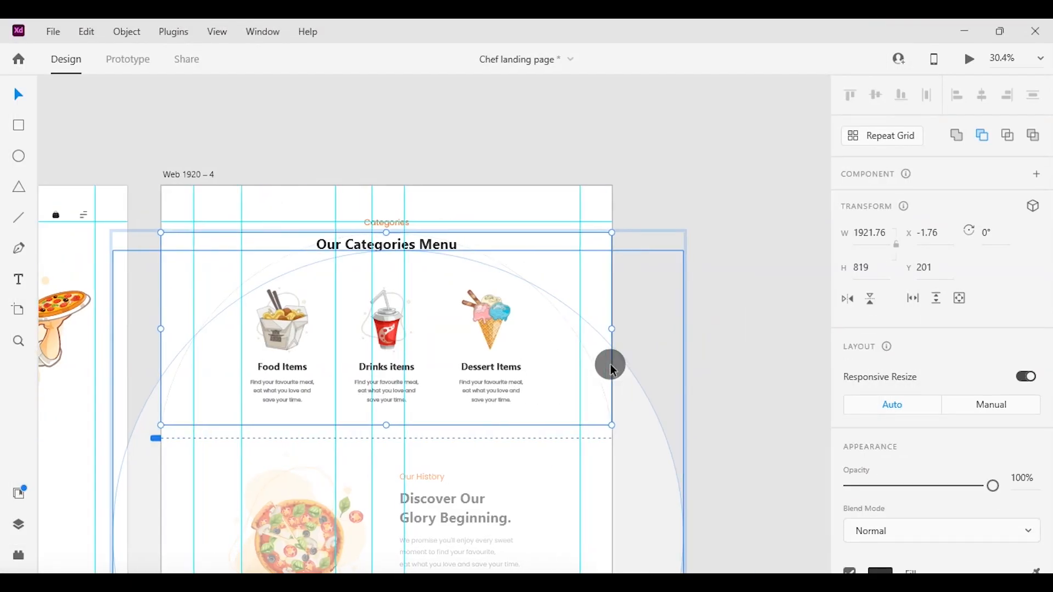
click(568, 374)
scroll(927, 449, down, 5)
drag(998, 228, 848, 224)
click(741, 317)
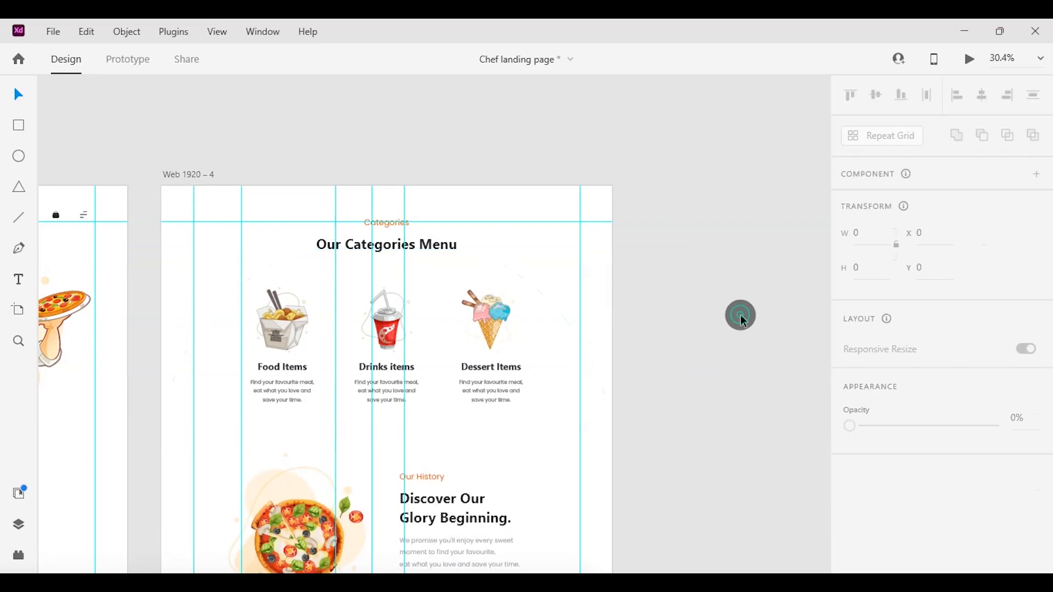
Set the opacity of the large white circle in the masked categories group on Web 1920 – 3 to 0%.
scroll(741, 315, left, 3)
scroll(740, 315, down, 6)
scroll(740, 315, left, 7)
double_click(565, 236)
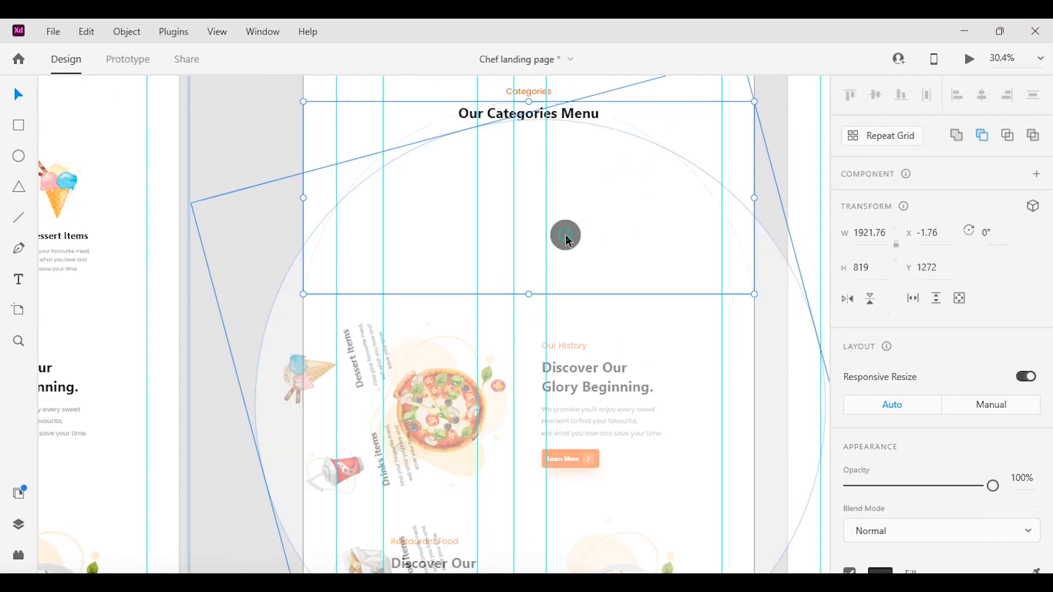
click(657, 230)
click(711, 249)
drag(989, 481, 794, 475)
Preview the transition from the hero section to the categories with the transparent circles.
scroll(695, 289, right, 3)
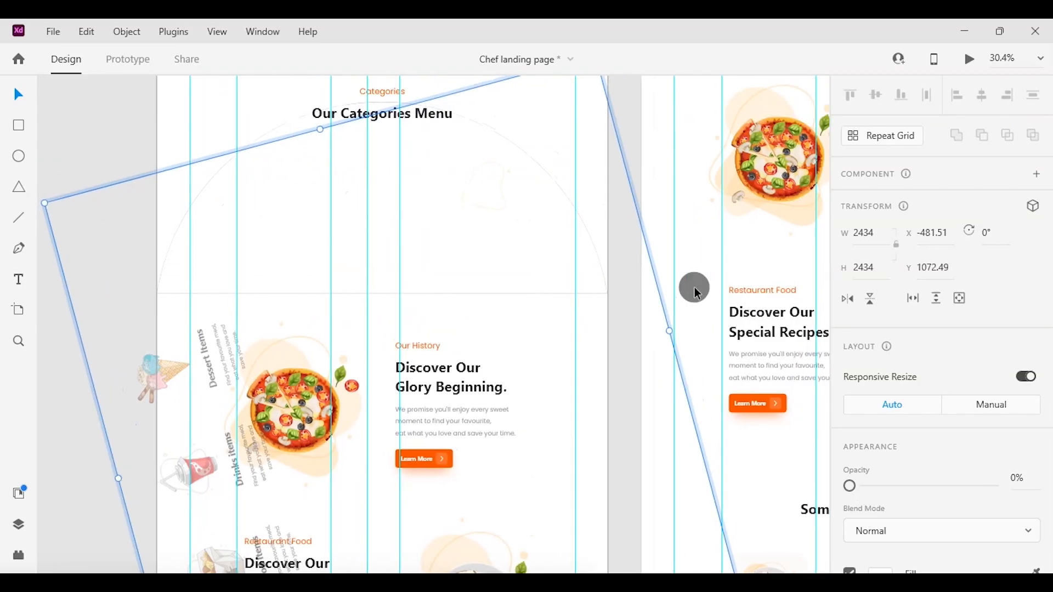
click(968, 67)
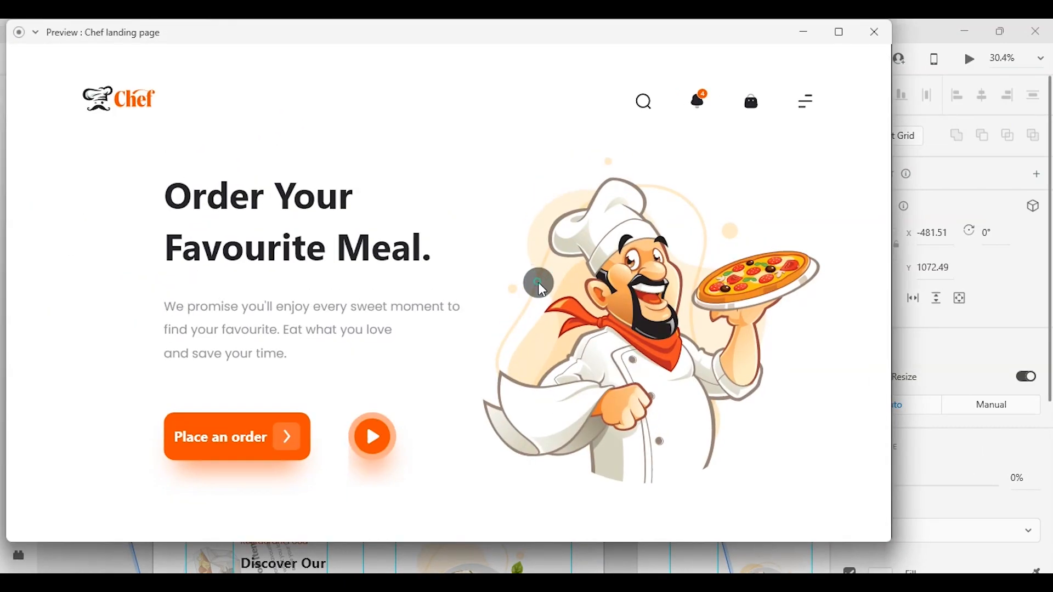
click(538, 283)
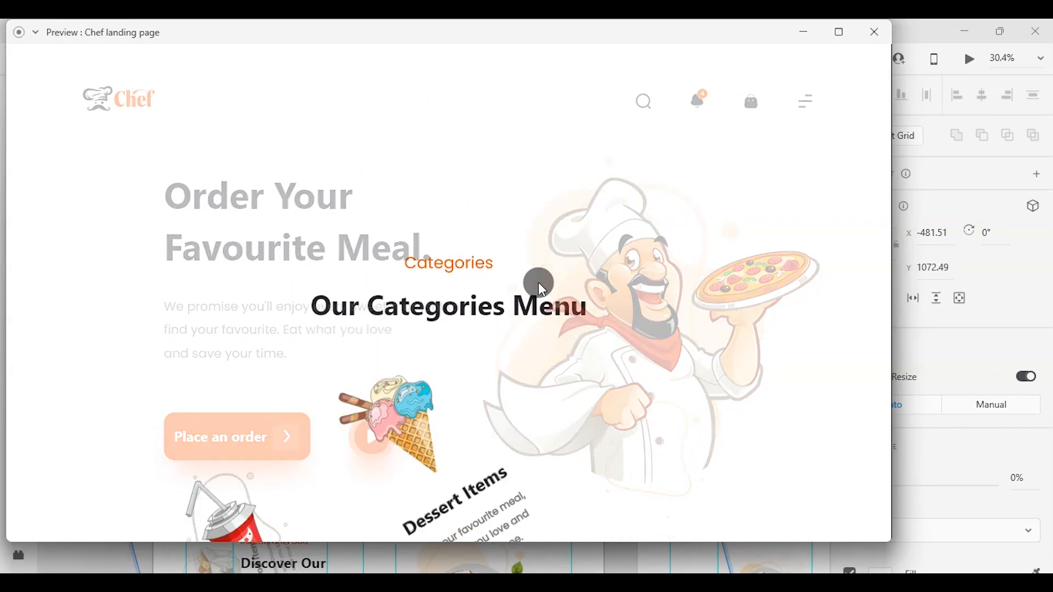
click(875, 32)
Ungroup the Our History section on the Web 1920 – 4 artboard.
scroll(472, 340, up, 2)
scroll(471, 340, right, 2)
click(474, 333)
scroll(470, 330, right, 8)
scroll(470, 330, down, 3)
scroll(472, 332, left, 2)
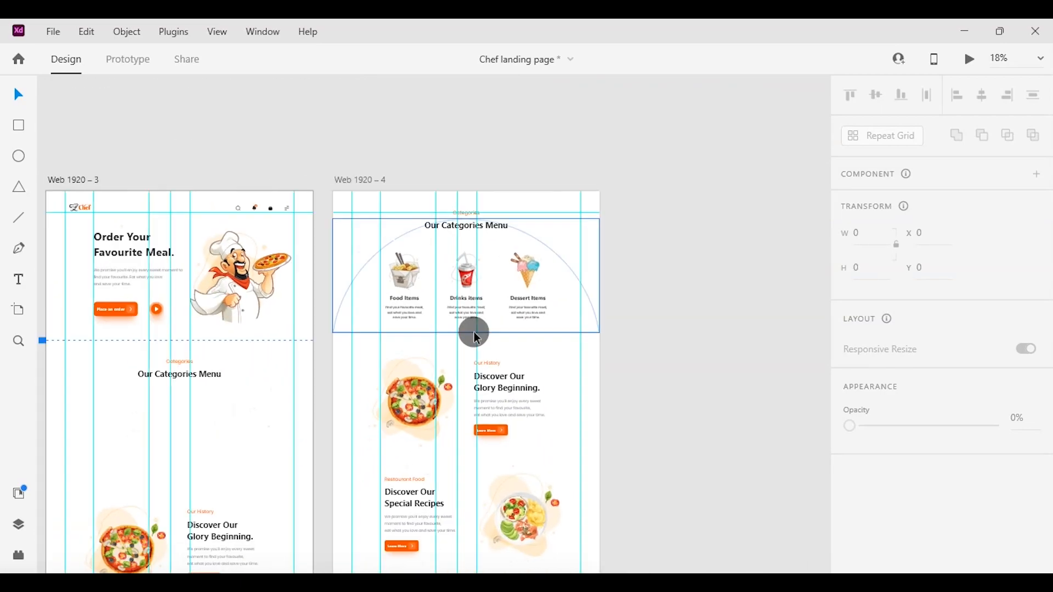
scroll(474, 332, down, 1)
scroll(476, 336, up, 3)
click(485, 321)
right_click(489, 327)
click(563, 241)
click(728, 331)
Group the pizza image with its decorative background shape in the Our History section of Web 1920 – 4.
click(333, 392)
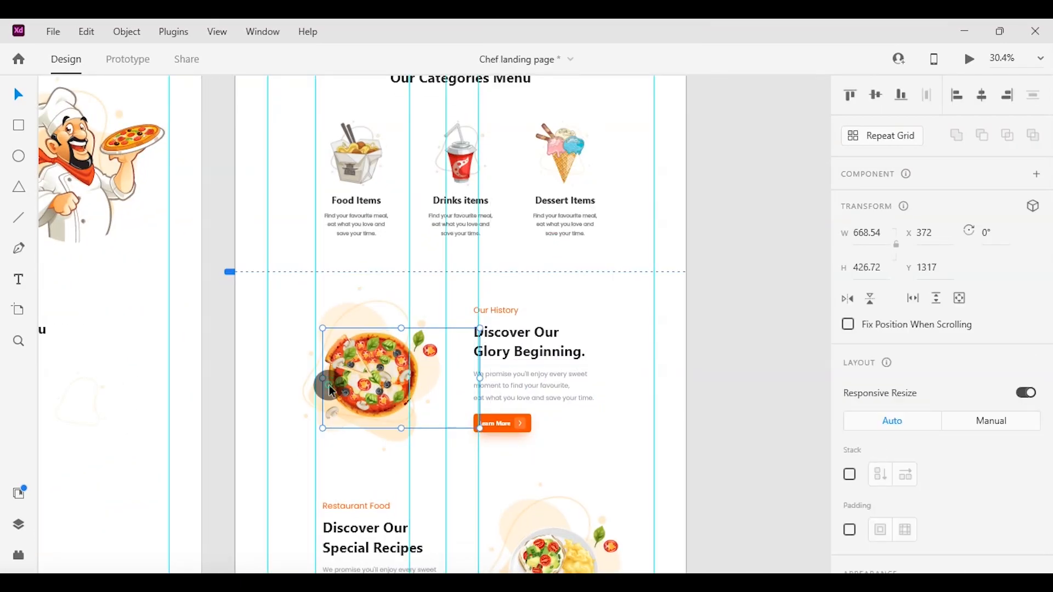
scroll(360, 317, up, 3)
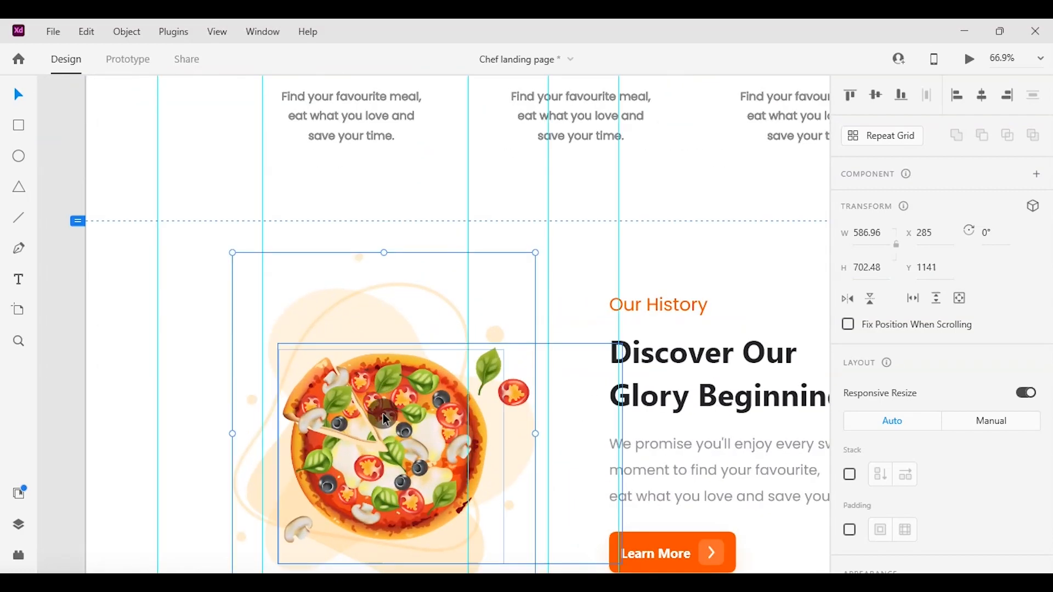
scroll(385, 420, down, 3)
click(365, 321)
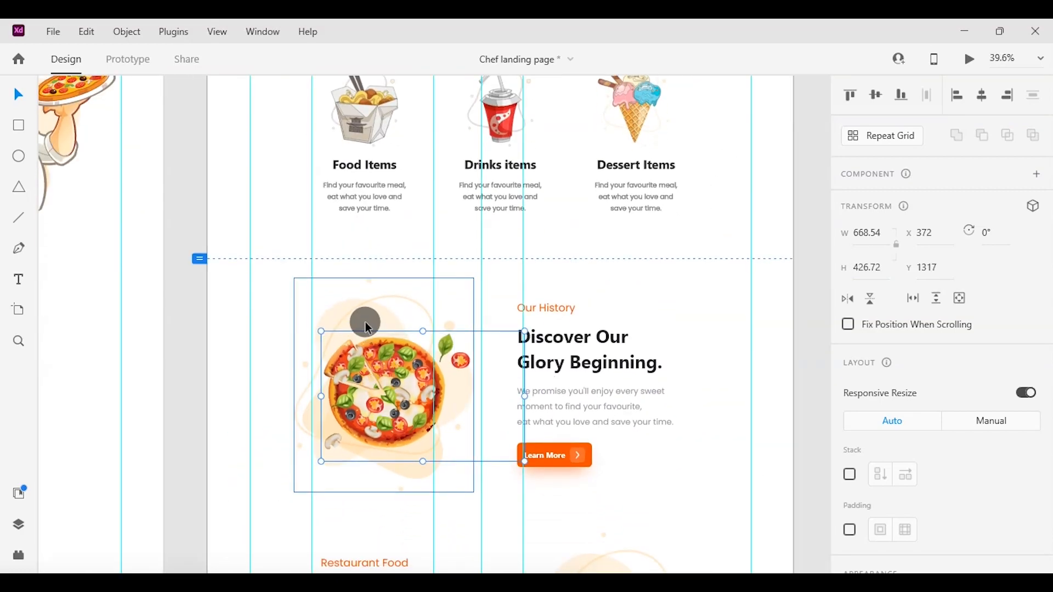
shift+click(386, 393)
right_click(385, 393)
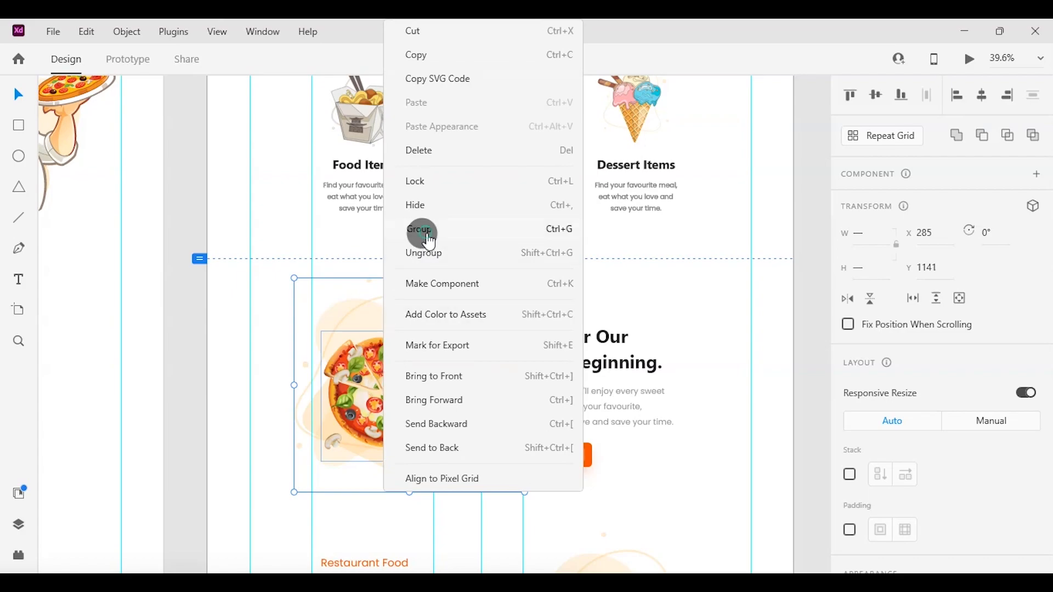
click(418, 230)
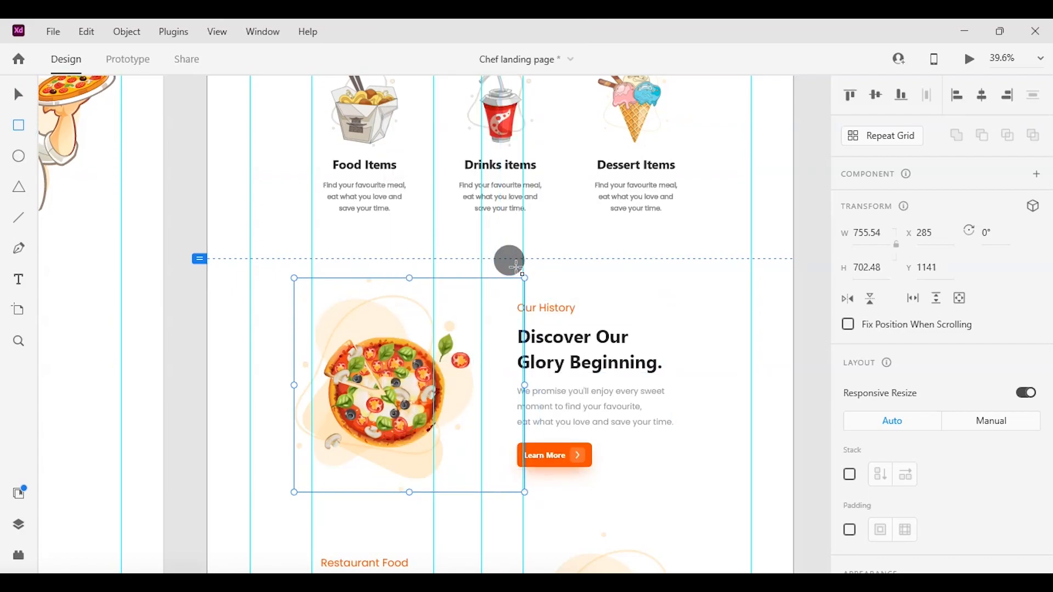
Draw a 698 × 712 rectangle over the Our History text on Web 1920 – 4 and mask the text group with it.
drag(516, 268, 731, 486)
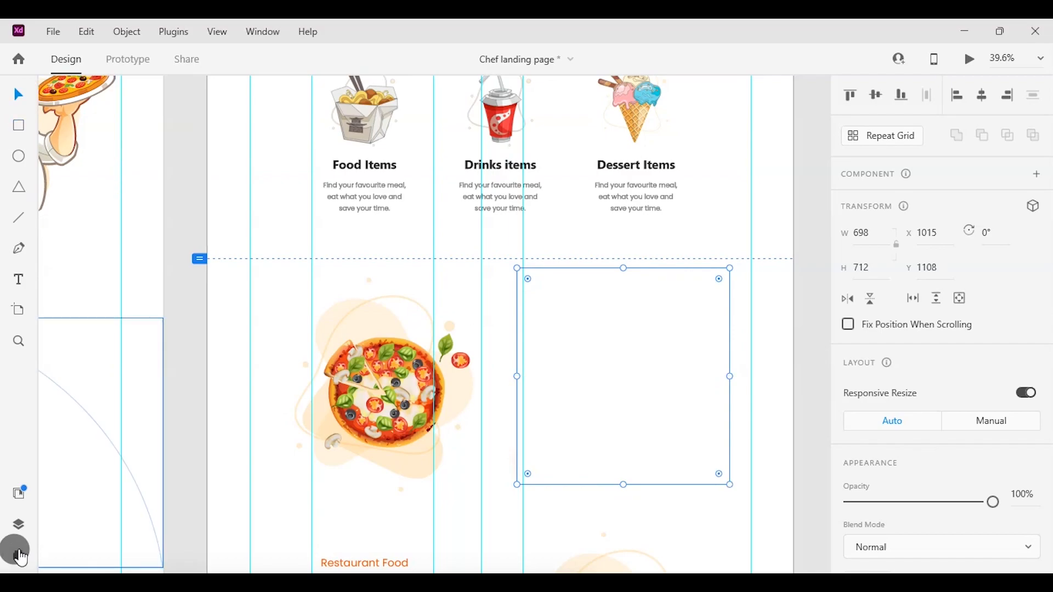
click(20, 531)
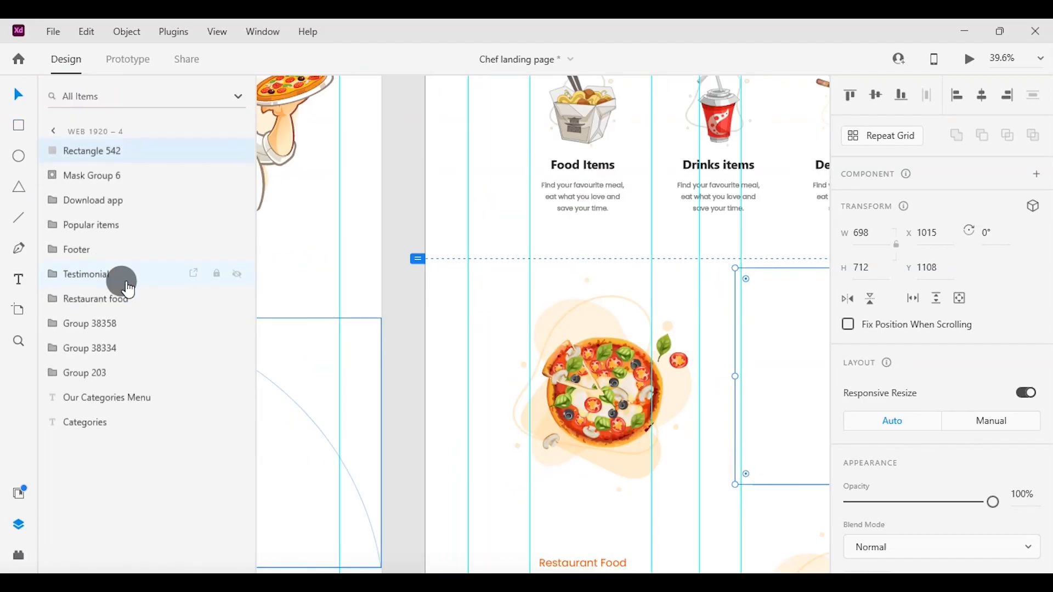
click(88, 214)
click(90, 232)
click(82, 252)
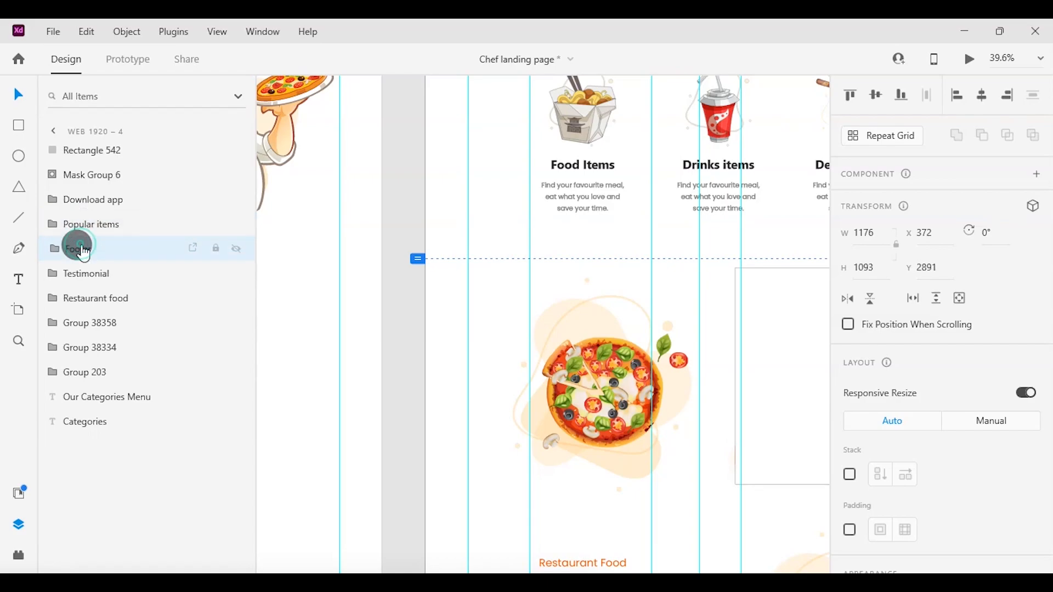
click(87, 349)
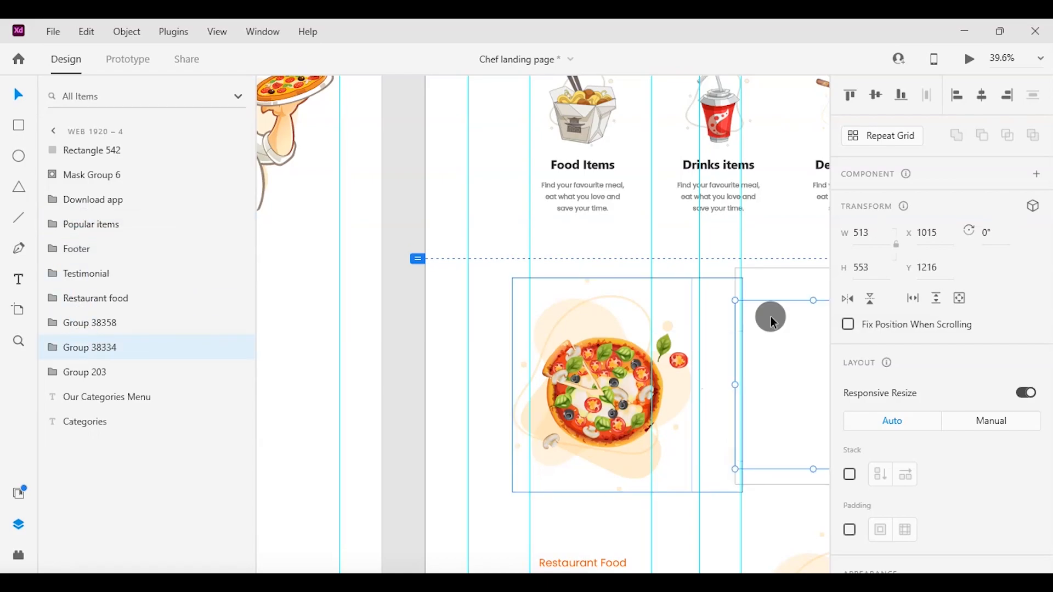
shift+click(783, 296)
scroll(784, 296, right, 5)
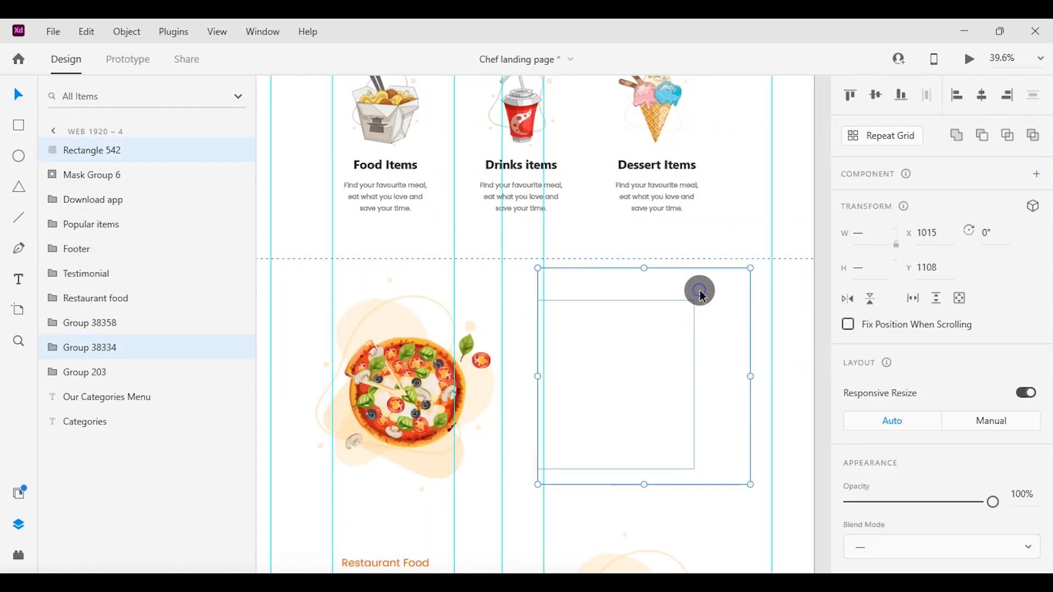
right_click(713, 307)
click(772, 260)
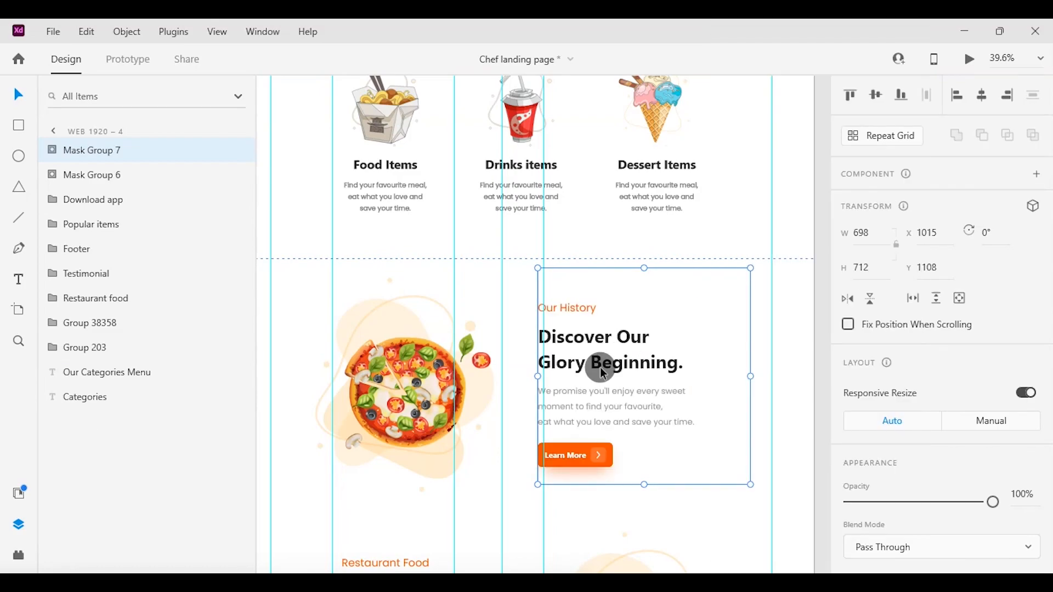
Move the Our History text group within its mask horizontally to X 1905 so it is hidden.
click(50, 151)
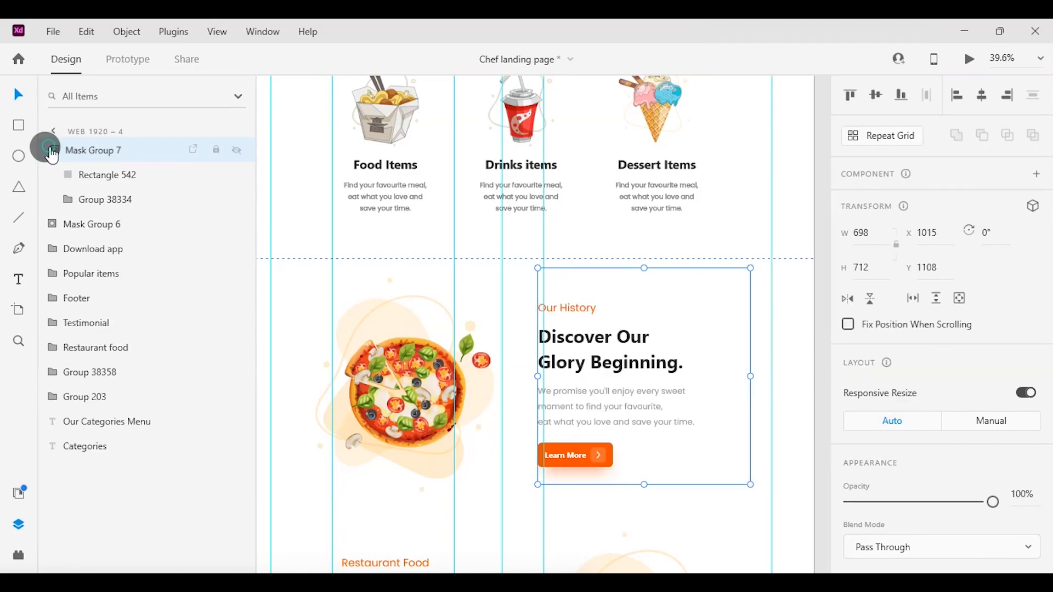
click(88, 207)
key(shift+Right)
key(shift+Right)
key(shift+Right)
key(shift+Right)
key(shift+Right)
key(shift+Right)
key(shift+Right)
key(shift+Right)
key(shift+Right)
key(shift+Right)
key(shift+Right)
key(shift+Right)
key(shift+Right)
key(shift+Right)
key(shift+Right)
key(shift+Right)
key(shift+Right)
key(shift+Right)
key(shift+Right)
key(shift+Right)
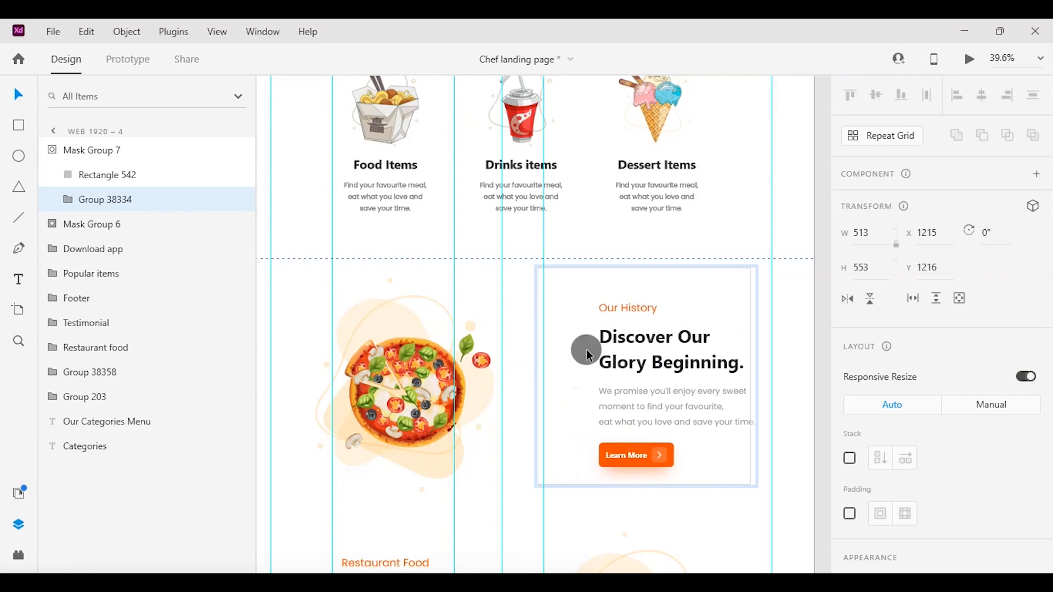
key(shift+Right)
key(shift+Right)
key(shift+Right)
key(shift+Right)
key(shift+Right)
key(shift+Right)
key(shift+Right)
key(shift+Right)
key(shift+Right)
key(shift+Right)
key(shift+Right)
key(shift+Right)
key(shift+Right)
key(shift+Right)
key(shift+Right)
key(shift+Right)
key(shift+Right)
key(shift+Right)
key(shift+Right)
key(shift+Right)
Move the vertical guide to the pizza group's left edge and scale up the pizza group on Web 1920 – 4.
click(478, 376)
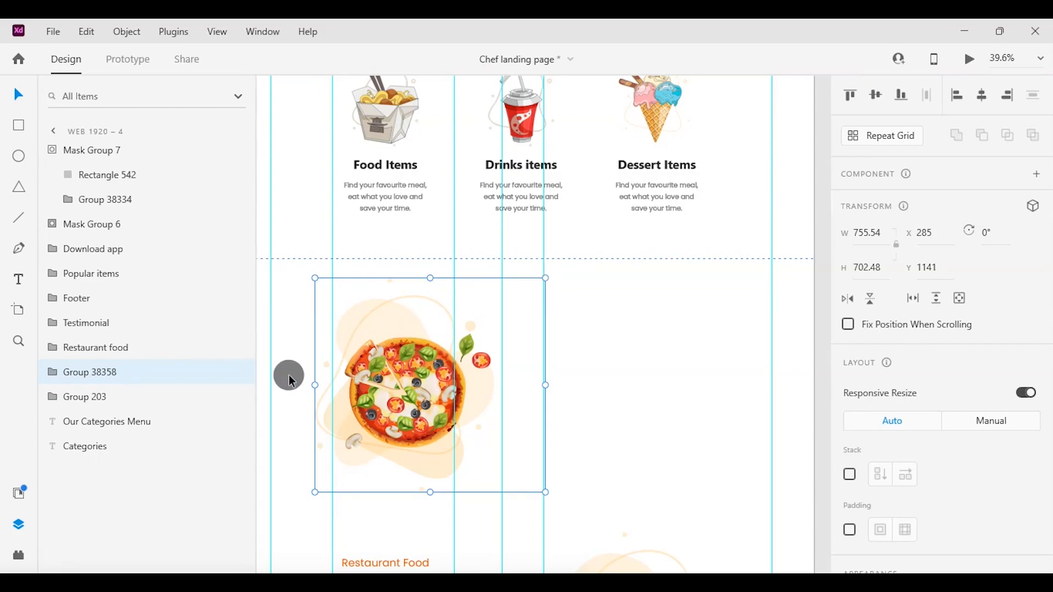
scroll(280, 383, left, 1)
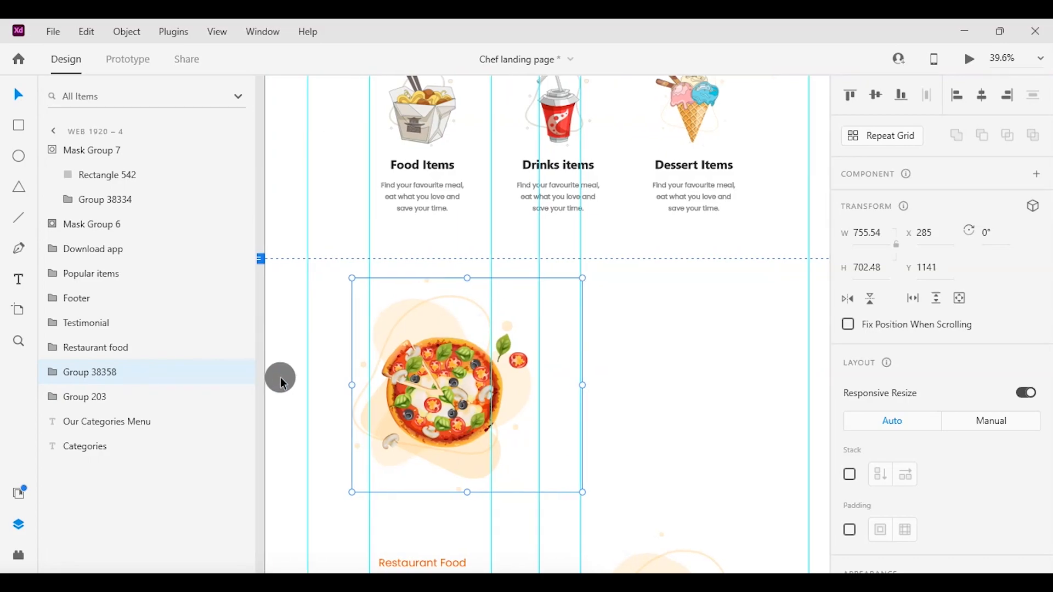
click(363, 517)
click(443, 410)
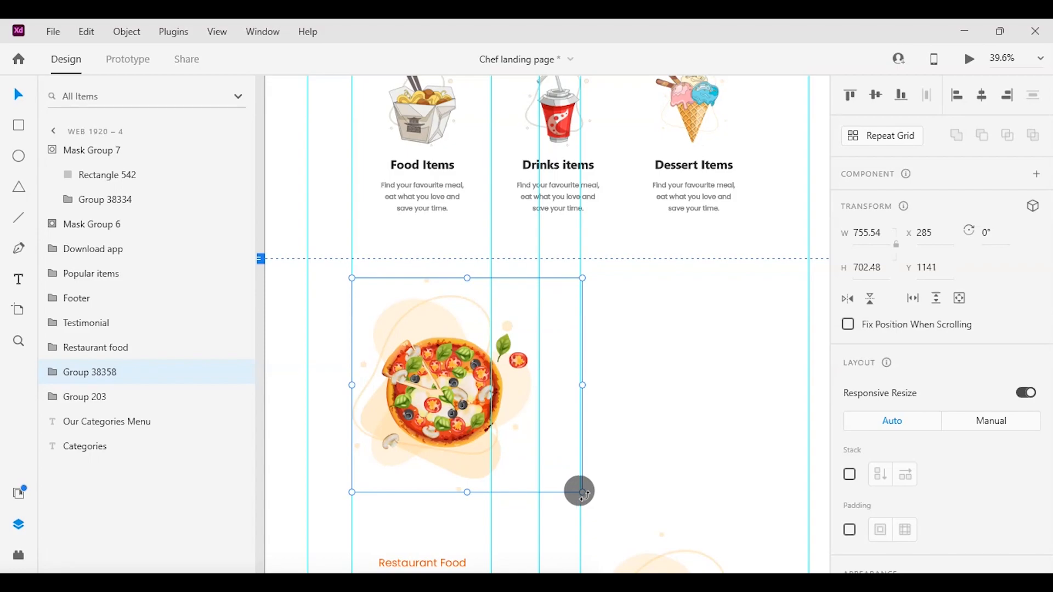
drag(583, 492, 654, 542)
Duplicate the Web 1920 – 4 artboard and place the copy to its right.
scroll(653, 543, down, 1)
scroll(654, 543, down, 3)
click(477, 83)
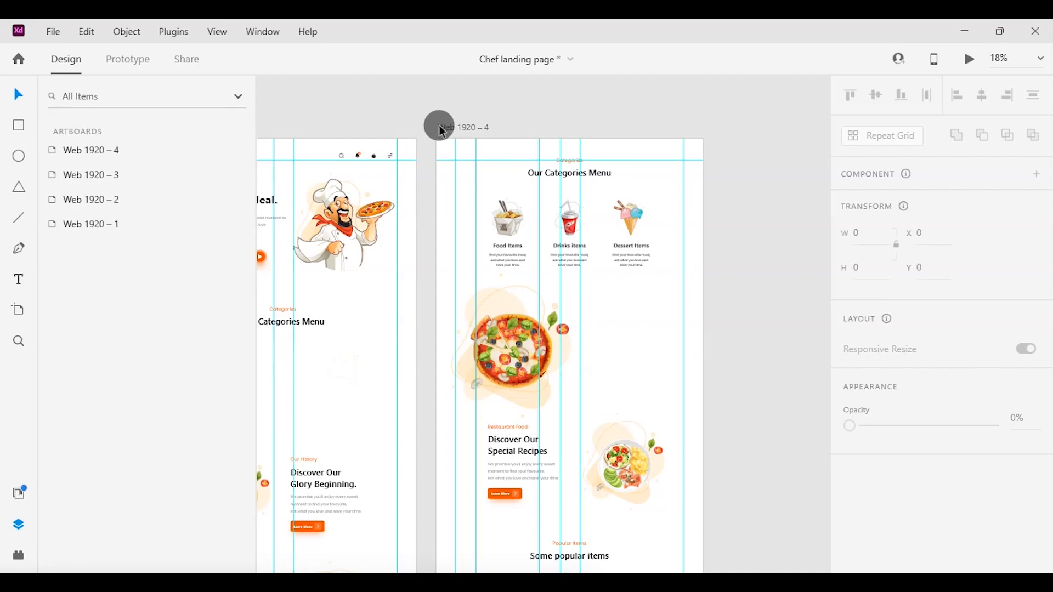
drag(439, 126, 725, 127)
scroll(725, 127, right, 5)
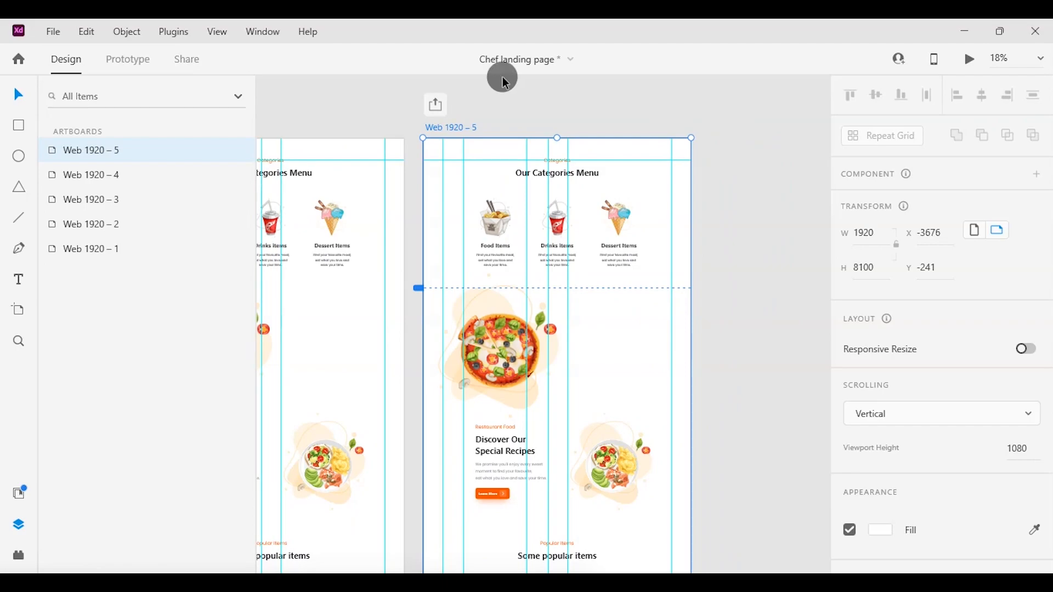
click(507, 120)
Set the opacity of the categories headings, items and Mask Group 6 on Web 1920 – 5 to 0%.
scroll(408, 120, up, 1)
drag(408, 119, 683, 294)
drag(1000, 513, 806, 494)
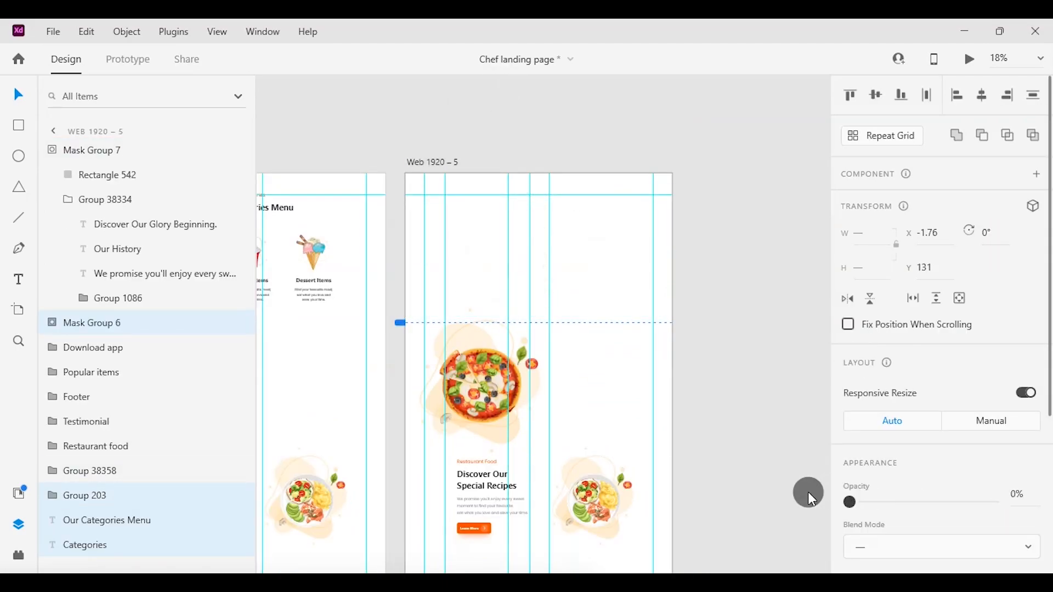
click(751, 390)
Move all the content of Web 1920 – 5 up so the Our History section sits at the artboard's top.
drag(407, 106, 620, 571)
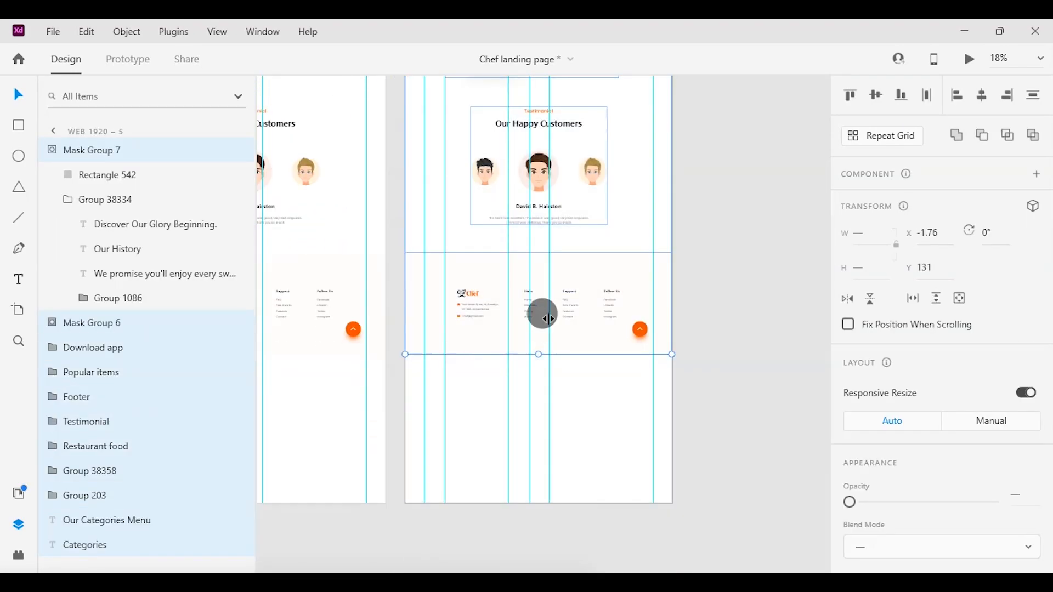
scroll(548, 318, up, 20)
scroll(547, 318, down, 6)
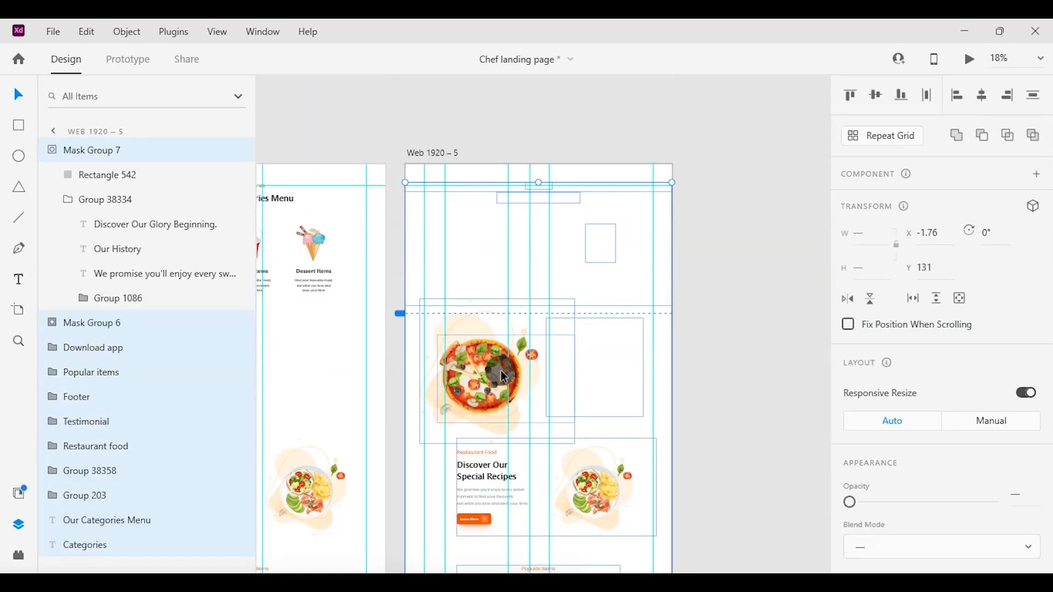
drag(501, 370, 500, 235)
scroll(500, 235, up, 5)
scroll(500, 234, down, 3)
Scale the pizza group on Web 1920 – 5 down to about 775 × 720 at X 275, Y 155.
click(525, 202)
click(527, 203)
drag(599, 183, 566, 208)
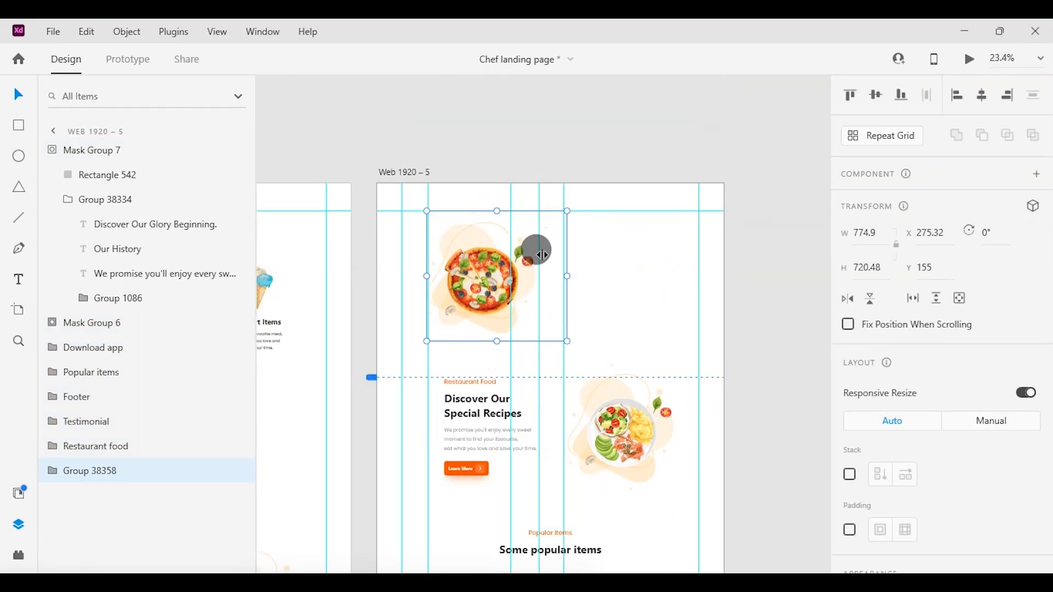
Move the Our History text group inside Mask Group 7 on Web 1920 – 5 back into view at X 1034.
click(58, 159)
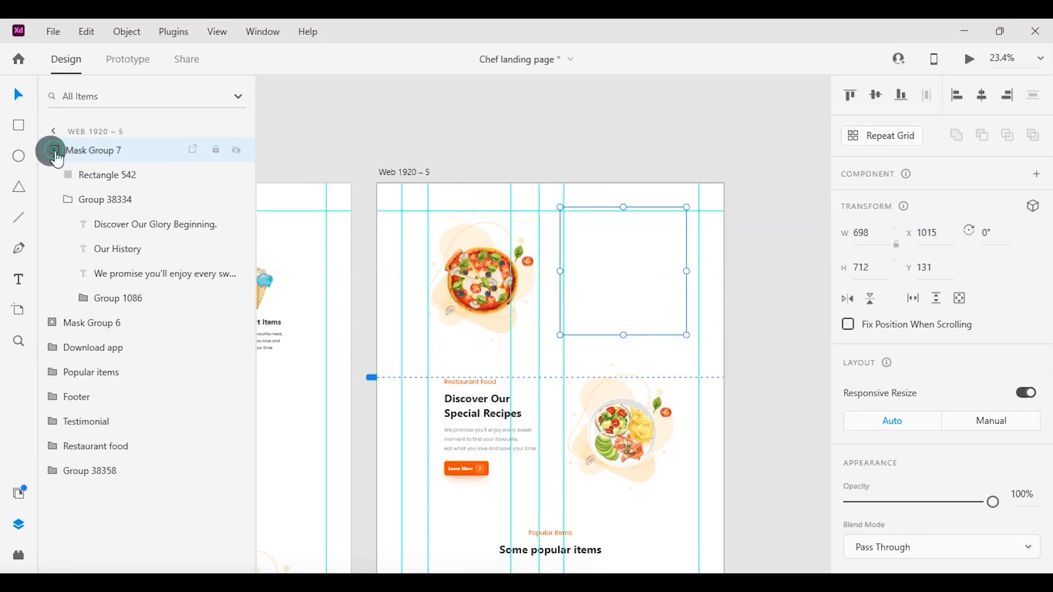
click(83, 199)
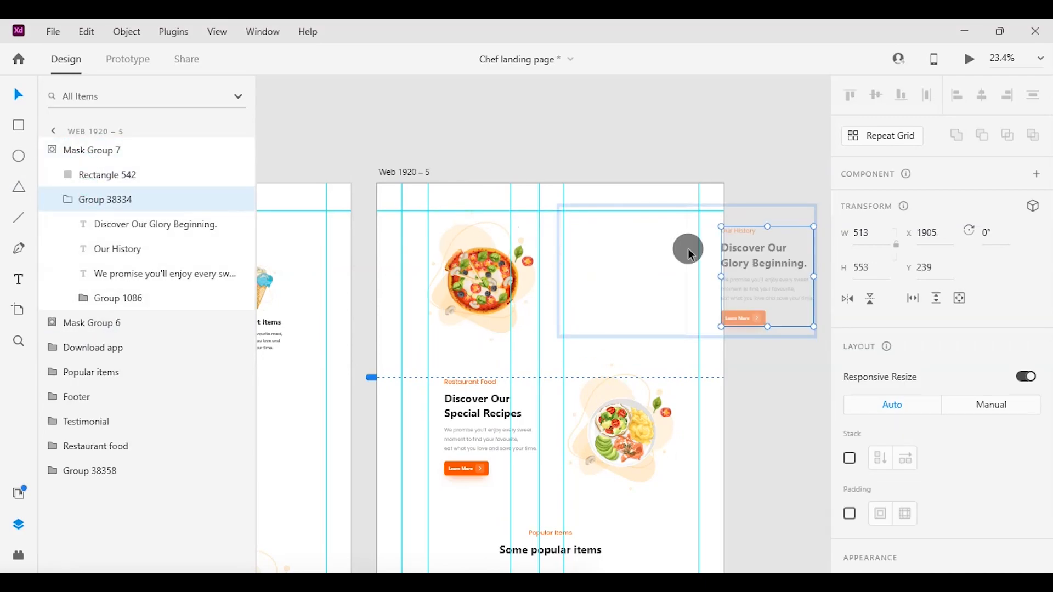
drag(754, 252, 602, 252)
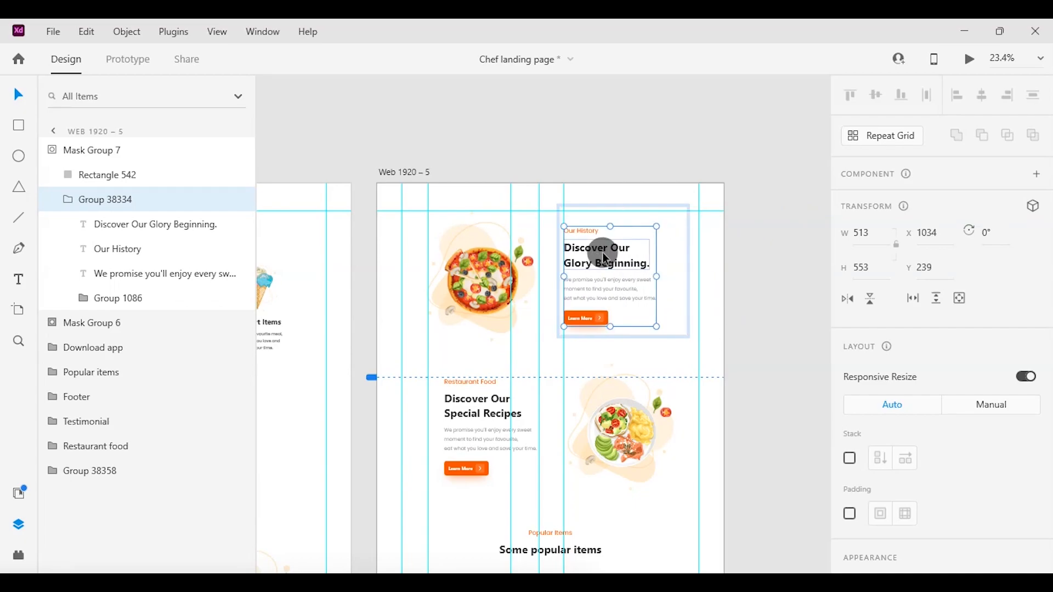
click(468, 169)
Delete the transparent categories headings and Group 203 left on the pasteboard above Web 1920 – 5.
scroll(470, 176, up, 3)
drag(349, 136, 727, 326)
key(Delete)
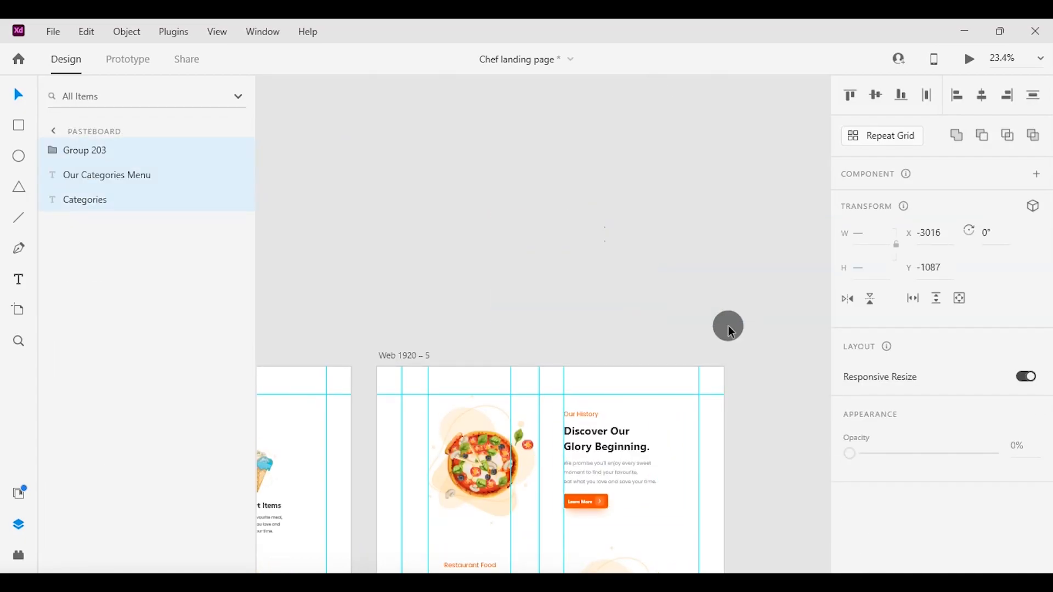
Delete the transparent Mask Group 6 from the Web 1920 – 5 artboard.
click(544, 446)
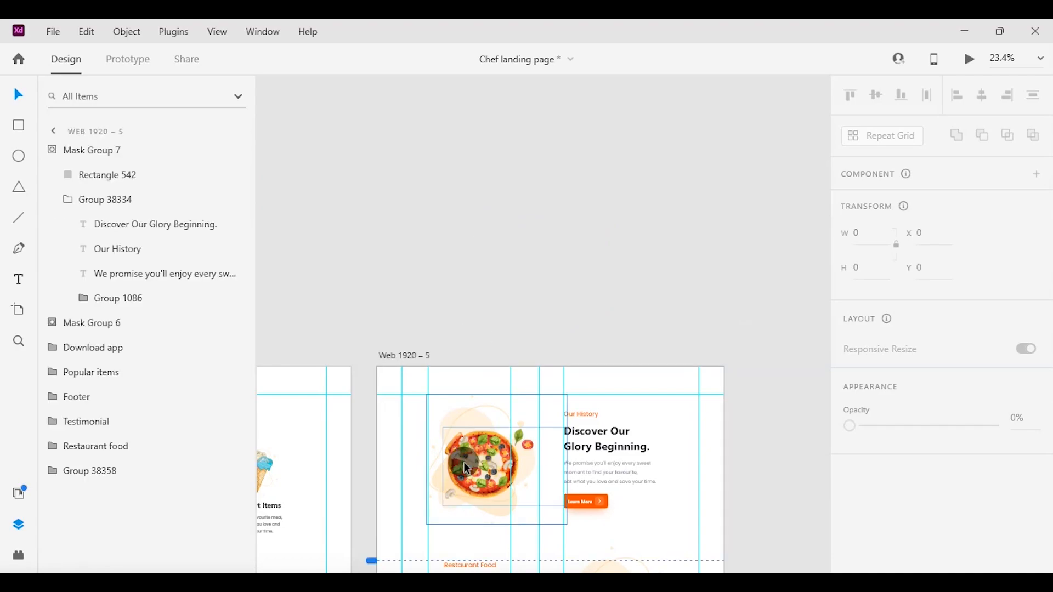
click(59, 149)
click(48, 173)
click(49, 174)
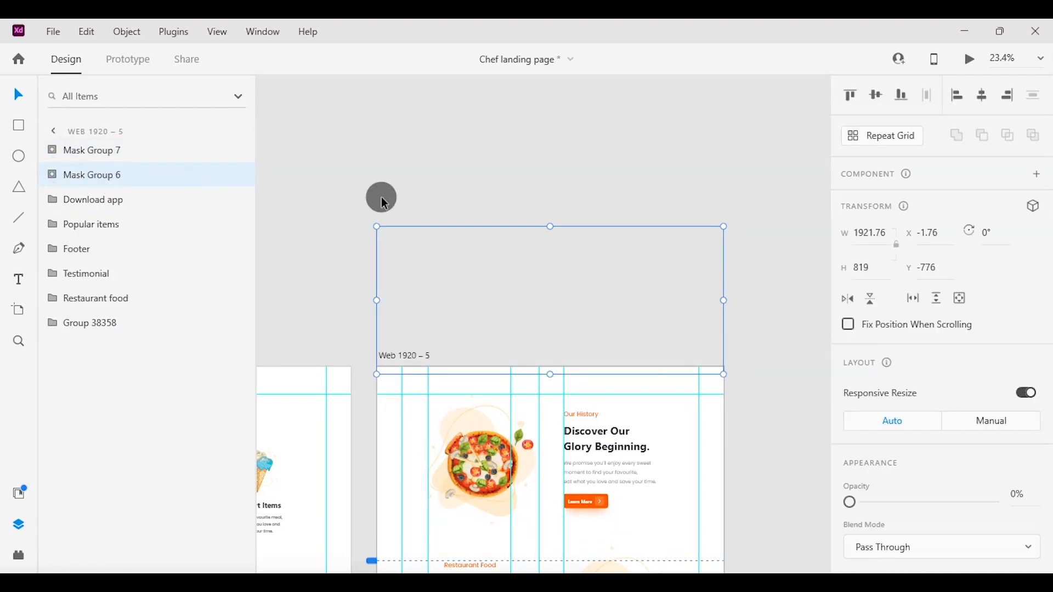
key(Delete)
scroll(440, 233, down, 5)
scroll(375, 333, down, 2)
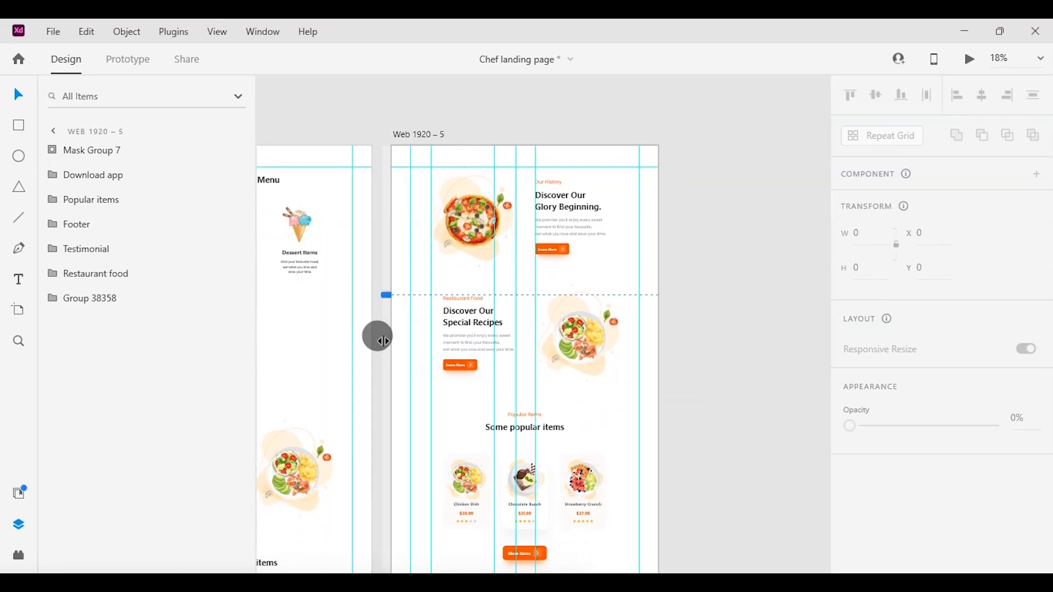
Link Web 1920 – 4 to Web 1920 – 5 with a Tap-triggered Auto-Animate using Ease In-Out and a 4 s duration.
click(136, 78)
click(314, 323)
click(373, 431)
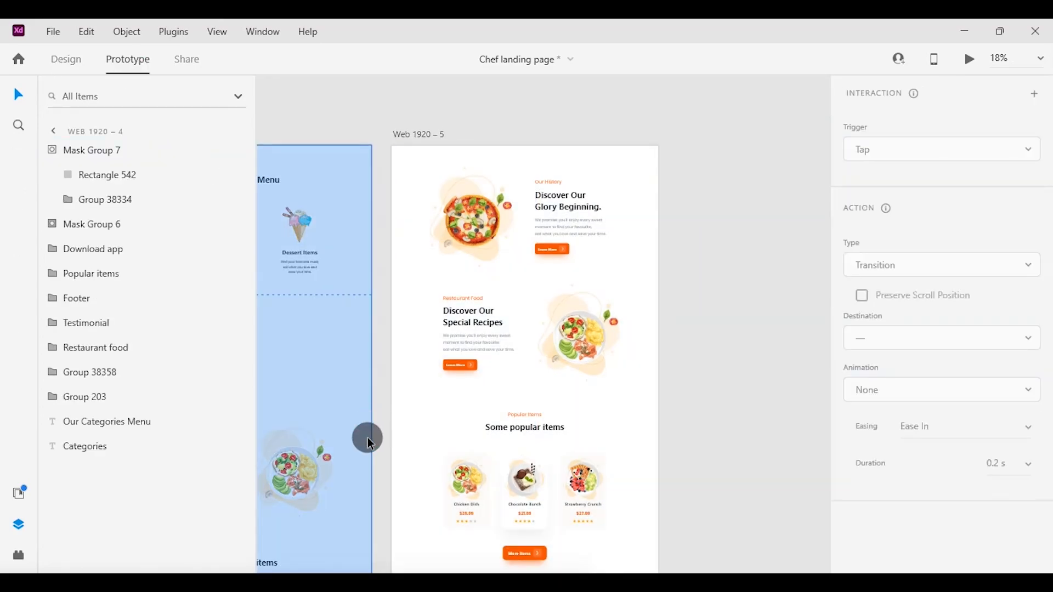
scroll(363, 329, down, 5)
drag(374, 344, 402, 367)
click(1015, 416)
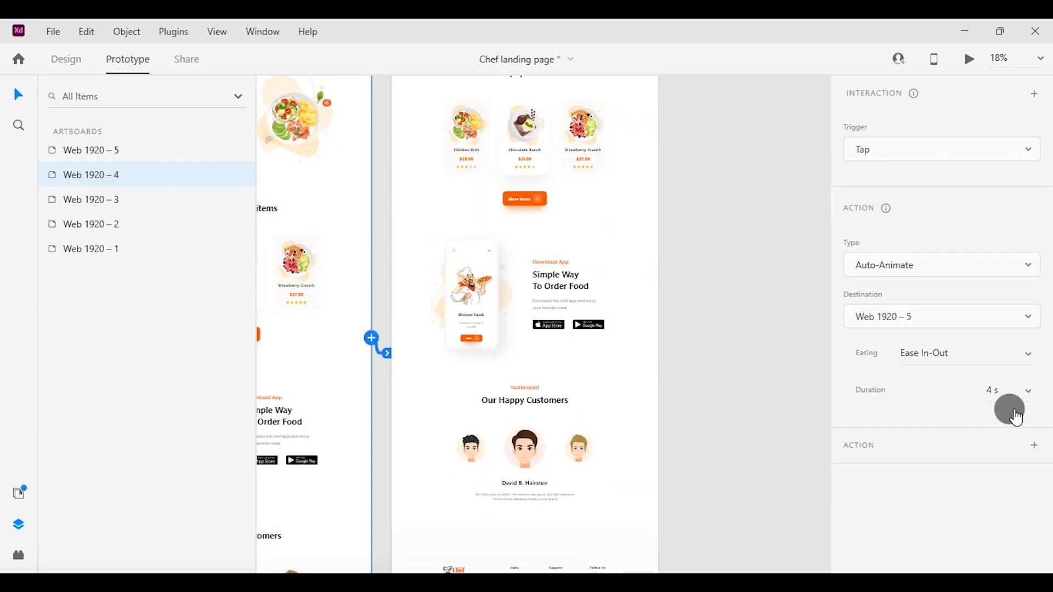
Preview the transition from the categories menu to the Our History section.
click(967, 61)
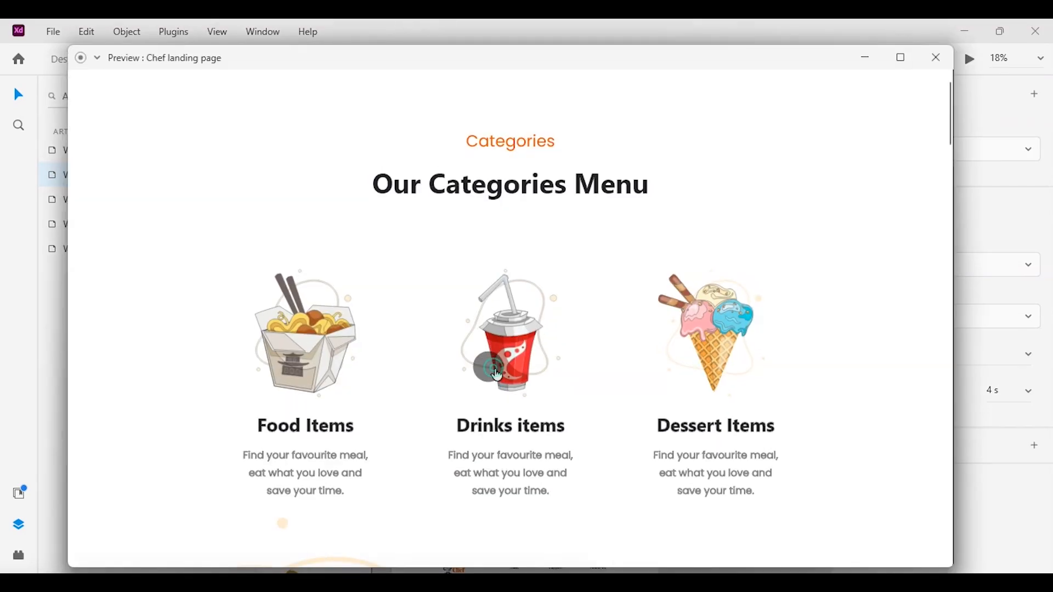
click(508, 370)
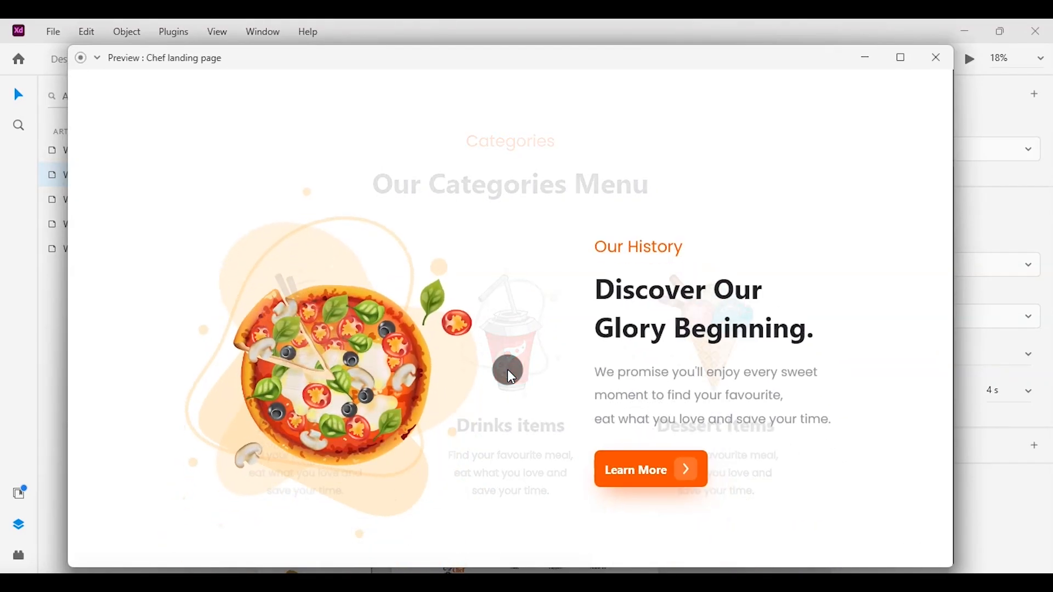
click(937, 58)
Ungroup the Restaurant Food section on the Web 1920 – 5 artboard into its text and image groups.
scroll(529, 307, up, 5)
scroll(527, 305, up, 5)
scroll(528, 306, left, 1)
click(552, 408)
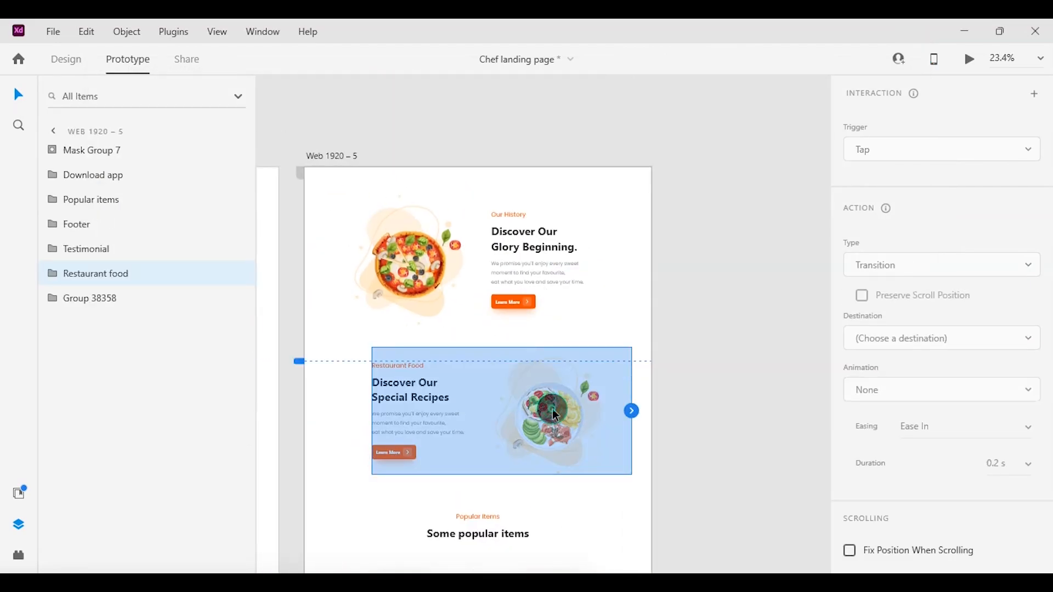
right_click(551, 409)
click(66, 60)
scroll(515, 237, down, 2)
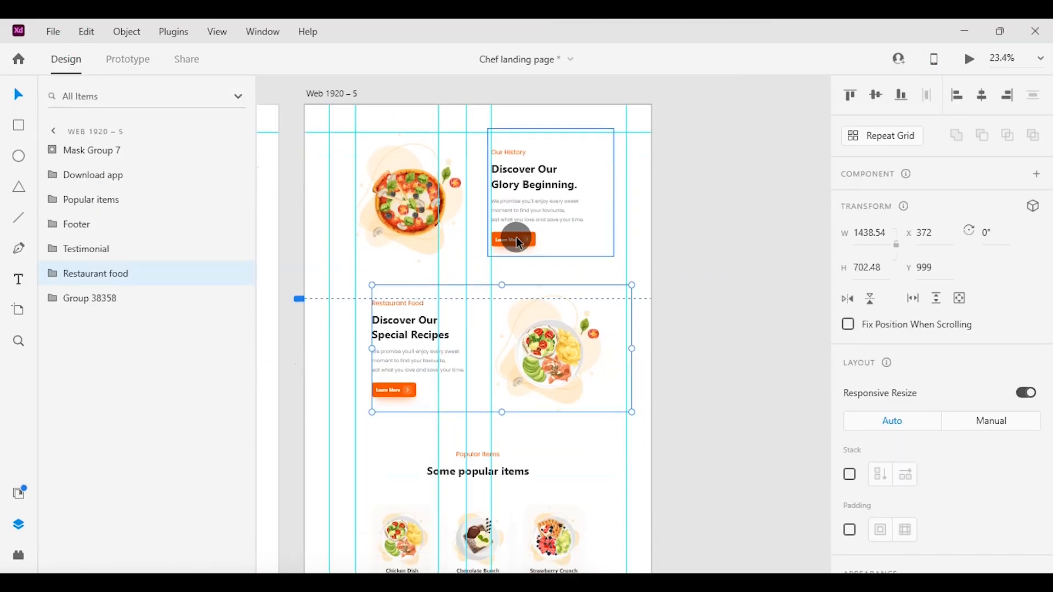
scroll(516, 237, left, 1)
scroll(516, 237, up, 3)
right_click(643, 359)
click(692, 257)
click(327, 233)
drag(327, 232, 460, 433)
click(696, 359)
Draw a rectangle about 612 × 718 px over the Restaurant Food text on the Web 1920 – 5 artboard.
scroll(716, 368, right, 2)
scroll(446, 253, up, 1)
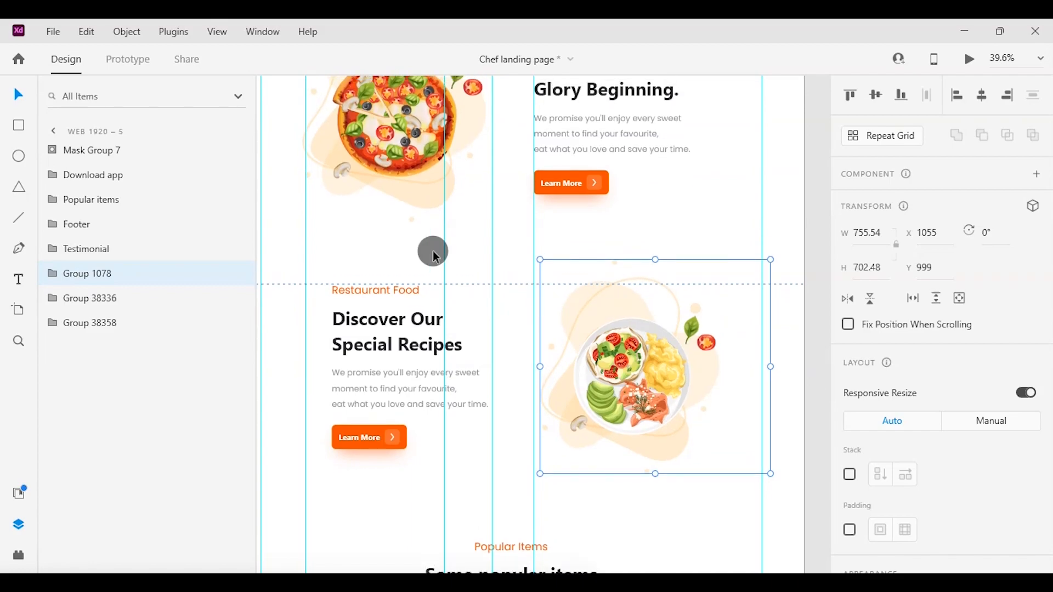
click(446, 254)
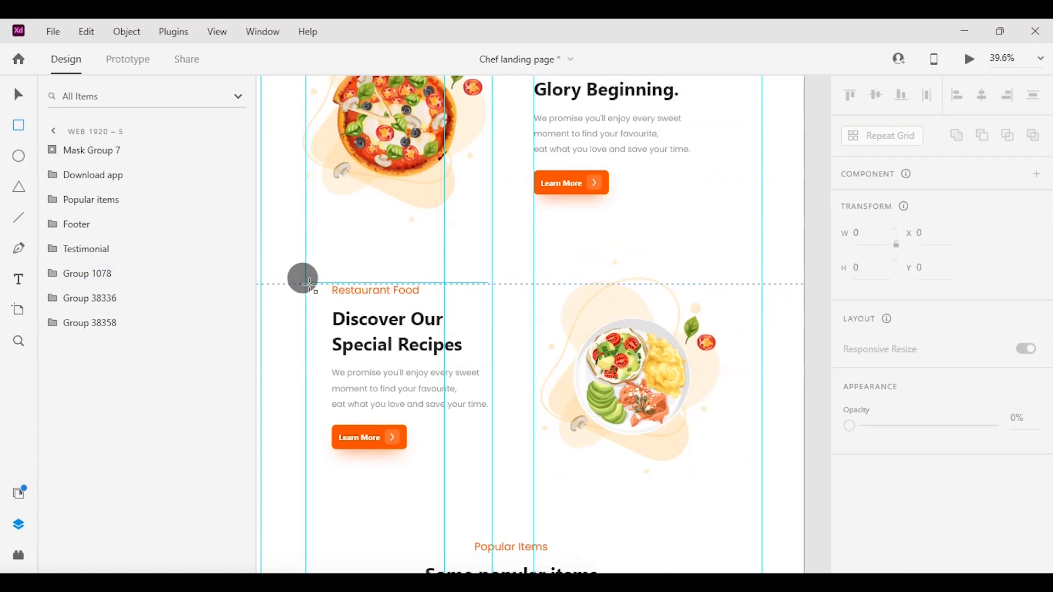
drag(308, 283, 495, 503)
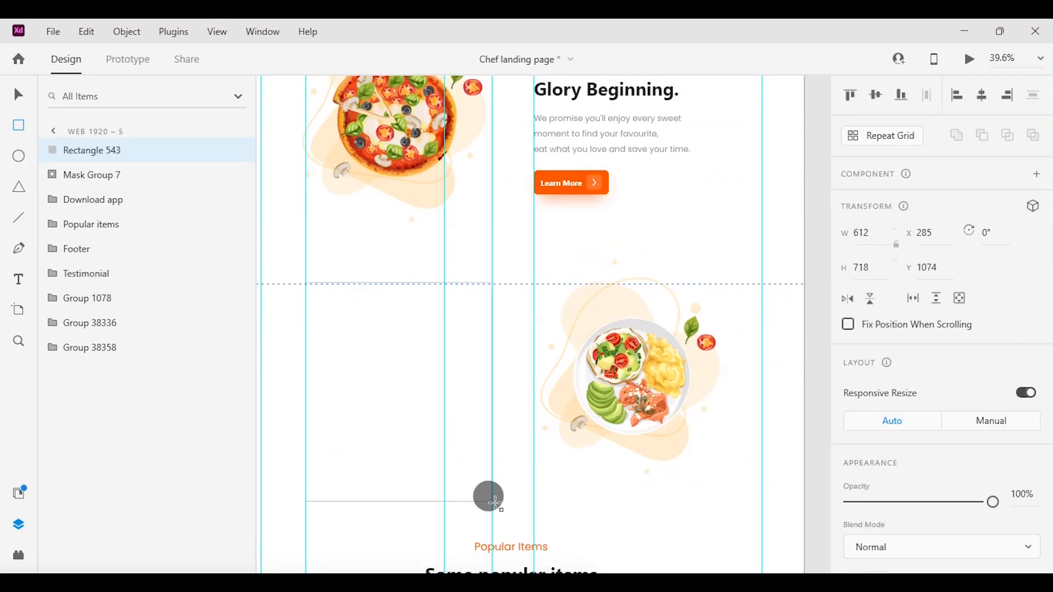
Mask the Restaurant Food text group with the new rectangle as the mask shape.
click(100, 297)
click(98, 324)
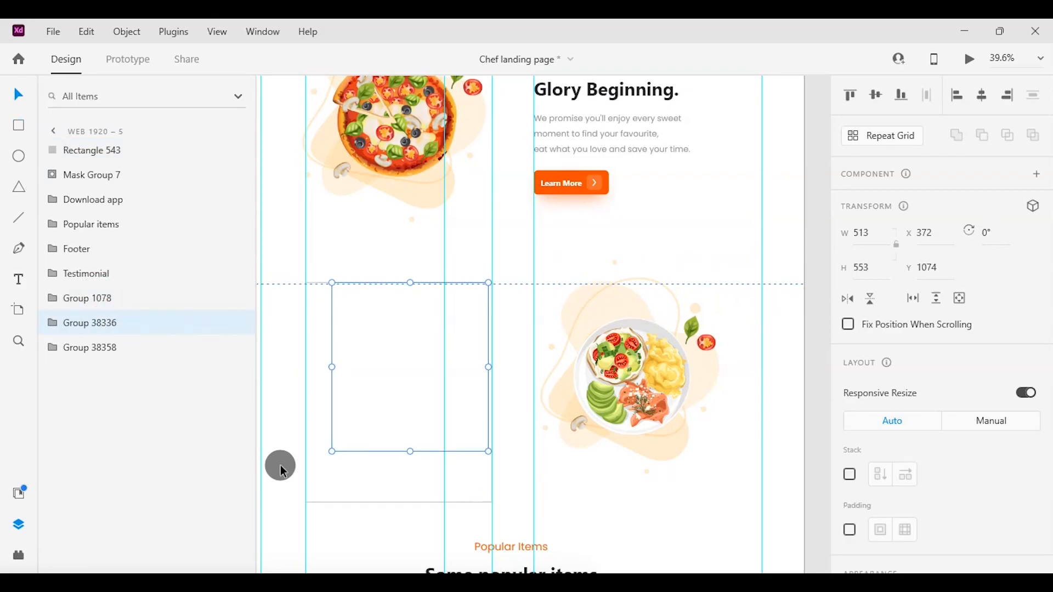
shift+click(322, 484)
right_click(322, 485)
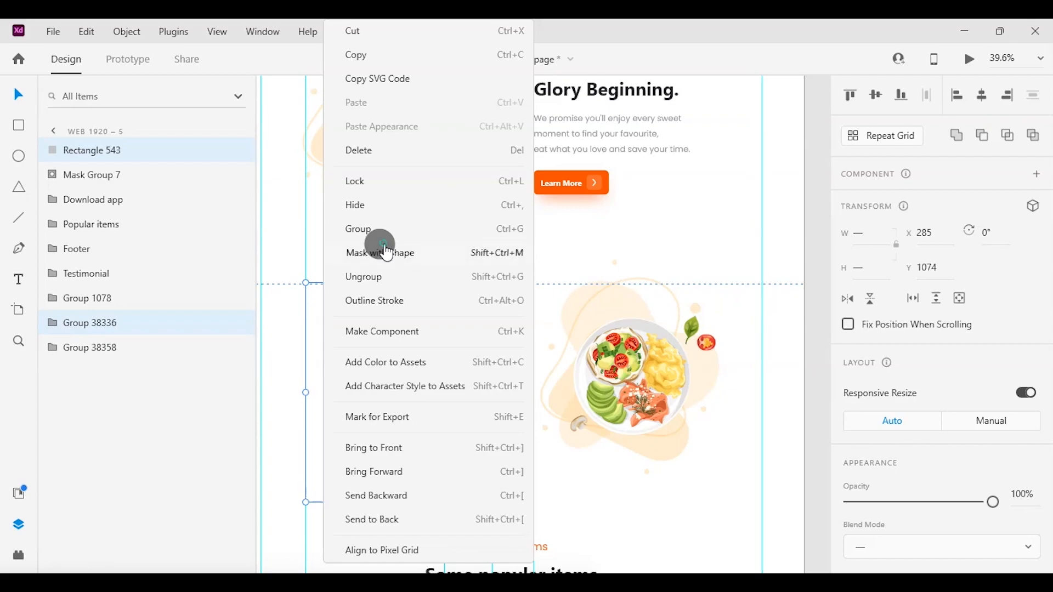
click(387, 253)
Move the Restaurant Food text group inside its mask straight down, out of the masked area.
click(51, 147)
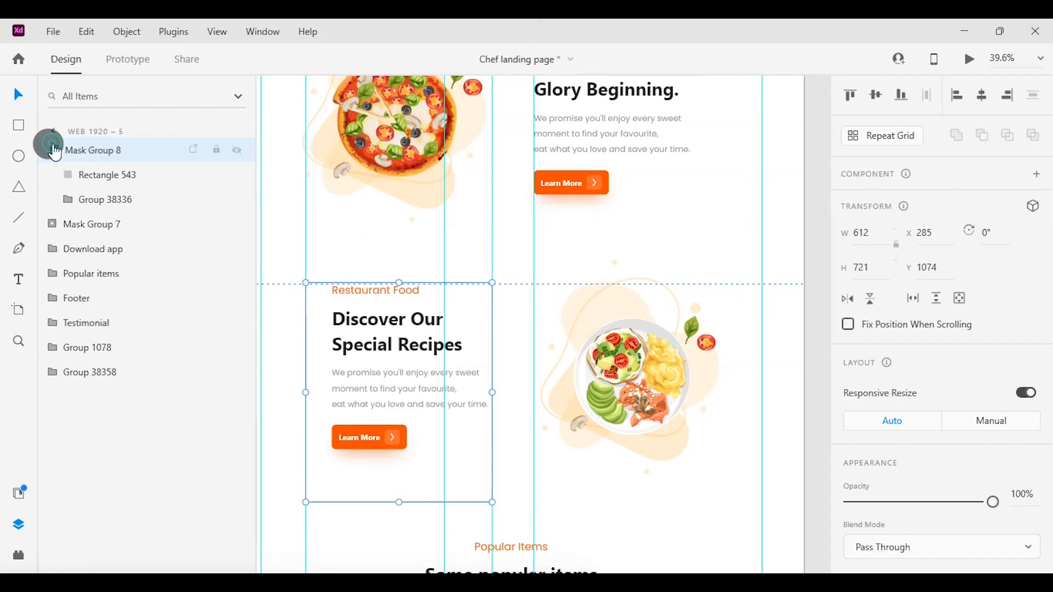
click(95, 202)
drag(399, 333, 375, 573)
Rotate the Restaurant Food plate image group by 180° on the Web 1920 – 5 artboard.
click(612, 365)
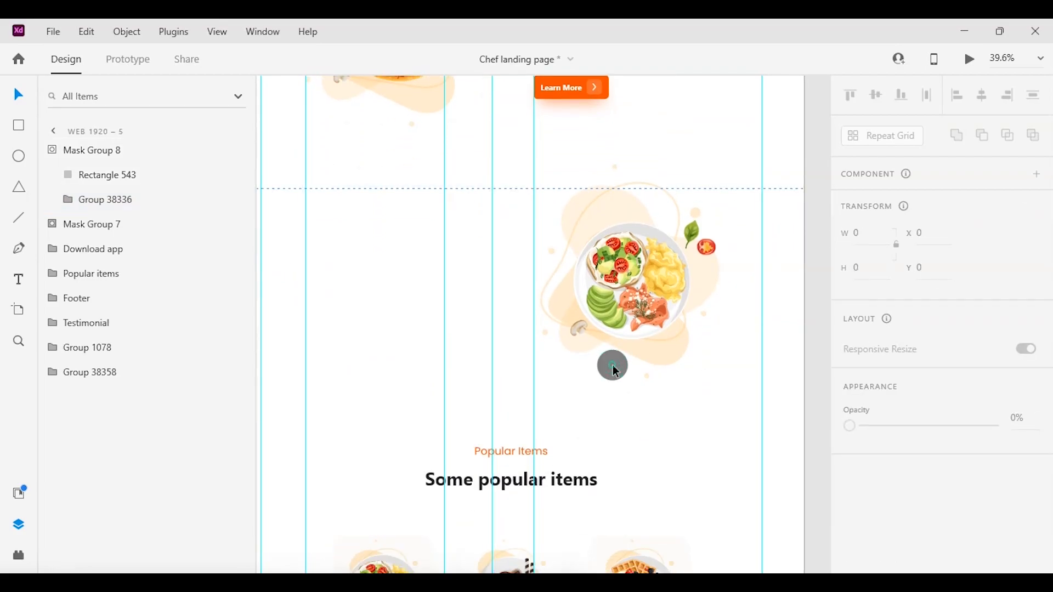
click(613, 364)
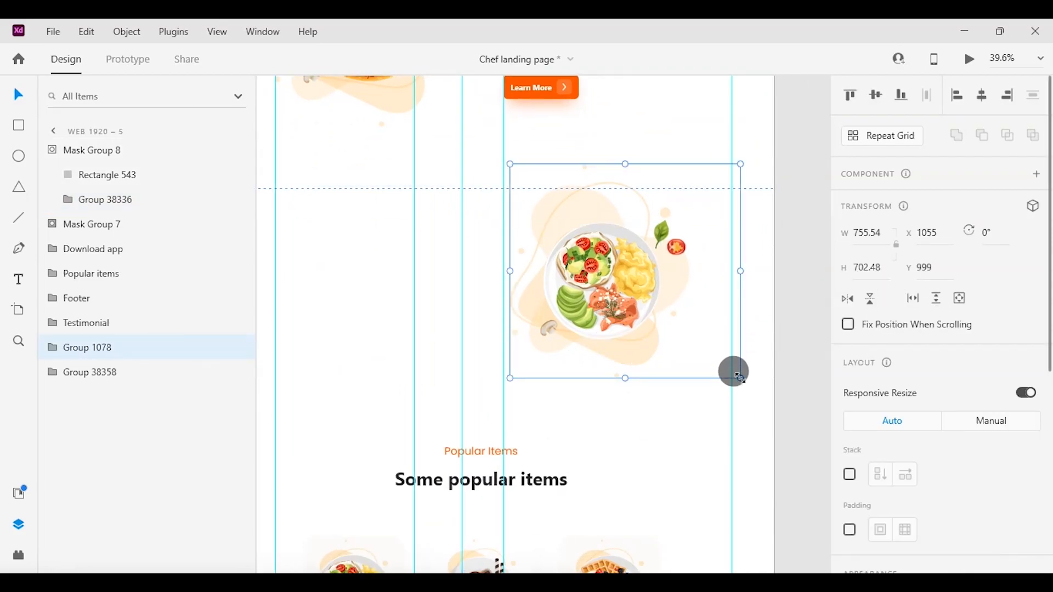
drag(740, 154, 560, 332)
scroll(562, 336, up, 2)
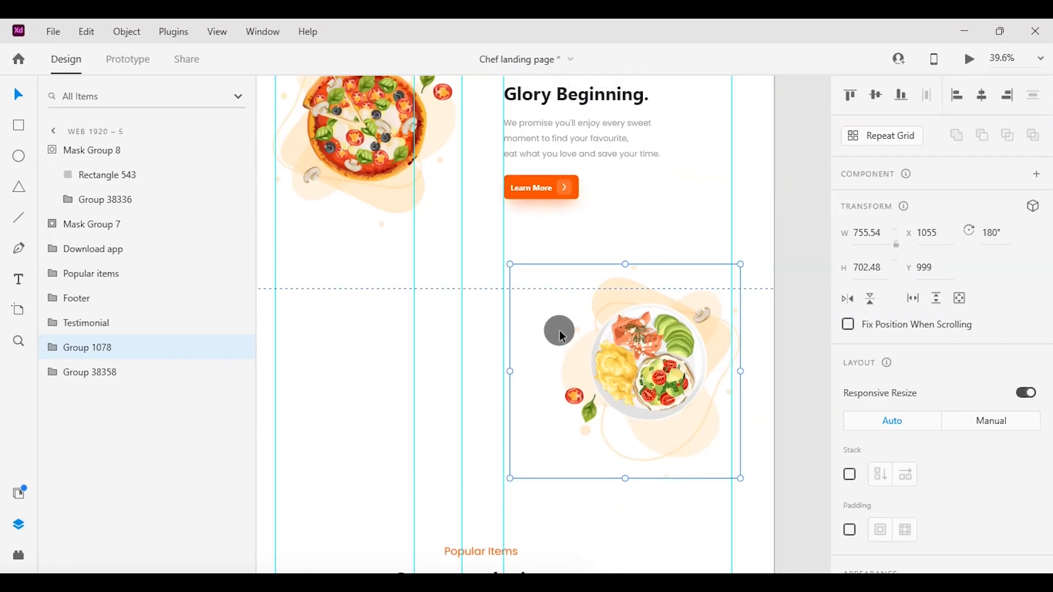
Duplicate the Web 1920 – 5 artboard and place the copy beside it as Web 1920 – 6.
scroll(561, 330, down, 5)
click(733, 295)
drag(433, 193, 659, 194)
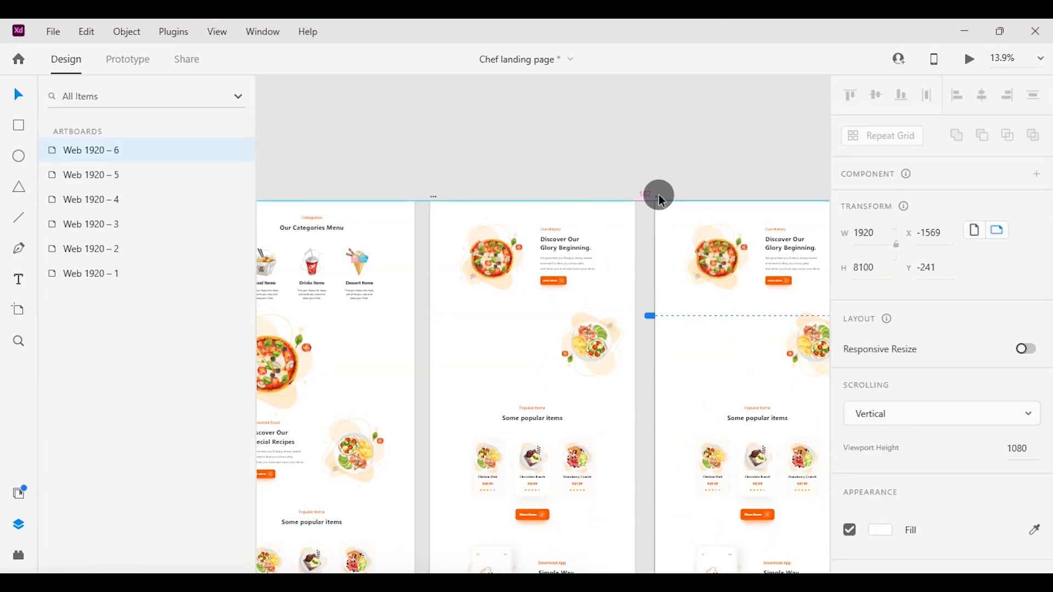
Set the opacity of the pizza image and the masked Our History text on Web 1920 – 6 to 0%.
scroll(658, 194, right, 3)
scroll(659, 195, up, 3)
scroll(659, 196, down, 2)
drag(434, 108, 724, 237)
scroll(969, 378, down, 2)
drag(995, 432, 844, 432)
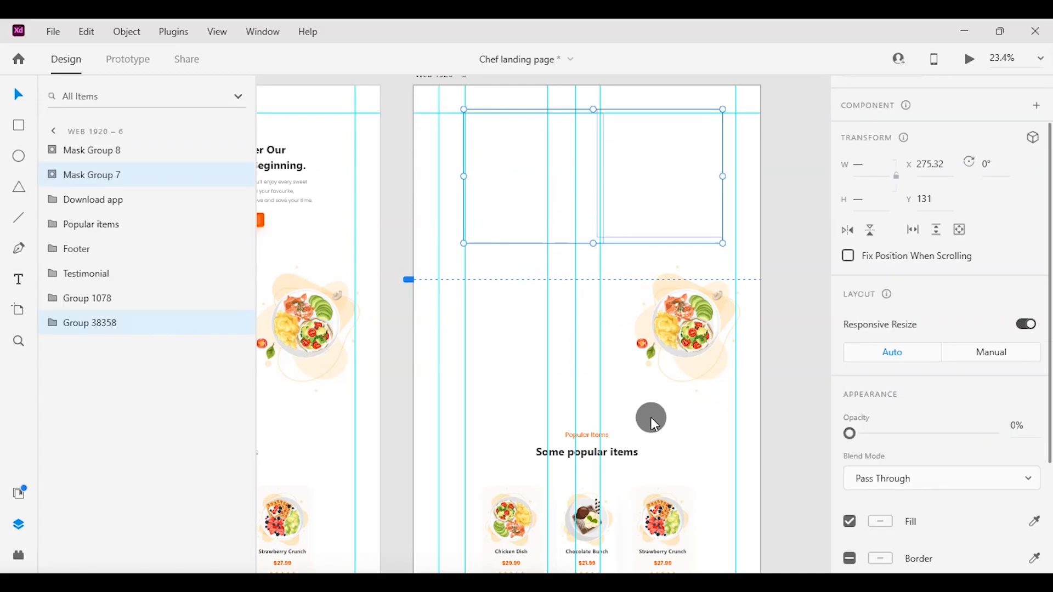
Move everything on Web 1920 – 6 except the transparent pizza image up about 800 px, bringing Restaurant Food to the artboard's top.
scroll(702, 305, up, 2)
scroll(703, 305, down, 1)
drag(480, 155, 745, 493)
scroll(632, 354, down, 10)
scroll(744, 378, up, 1)
scroll(743, 378, up, 10)
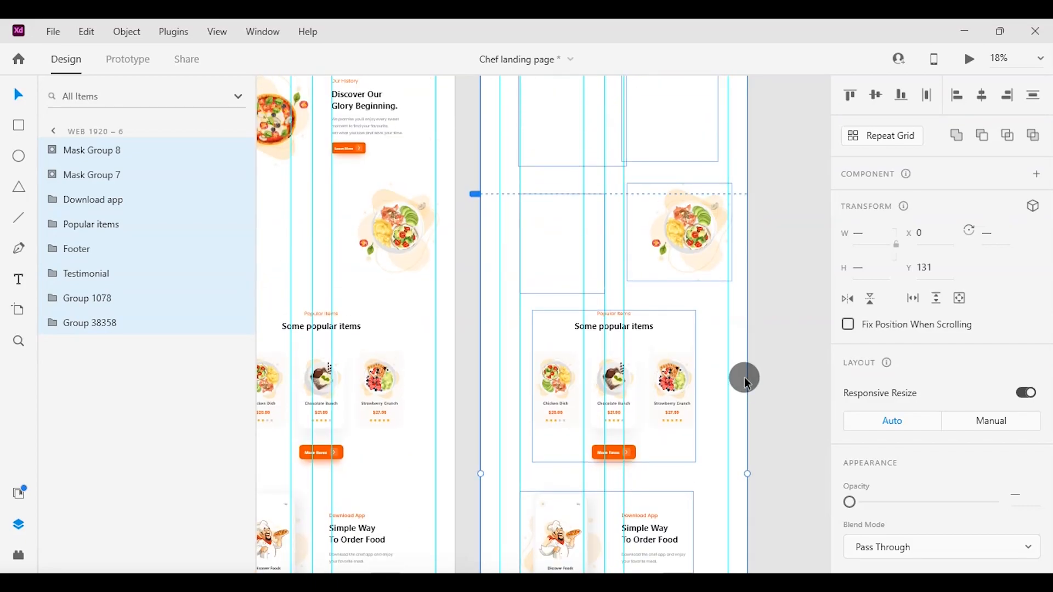
drag(608, 322, 603, 256)
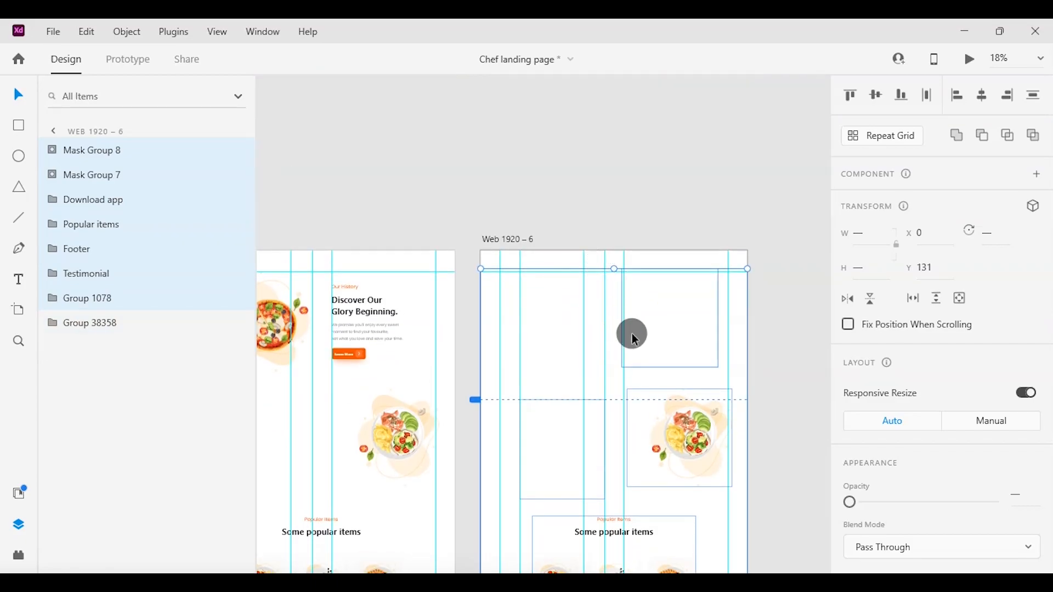
drag(633, 306, 628, 223)
scroll(694, 350, up, 2)
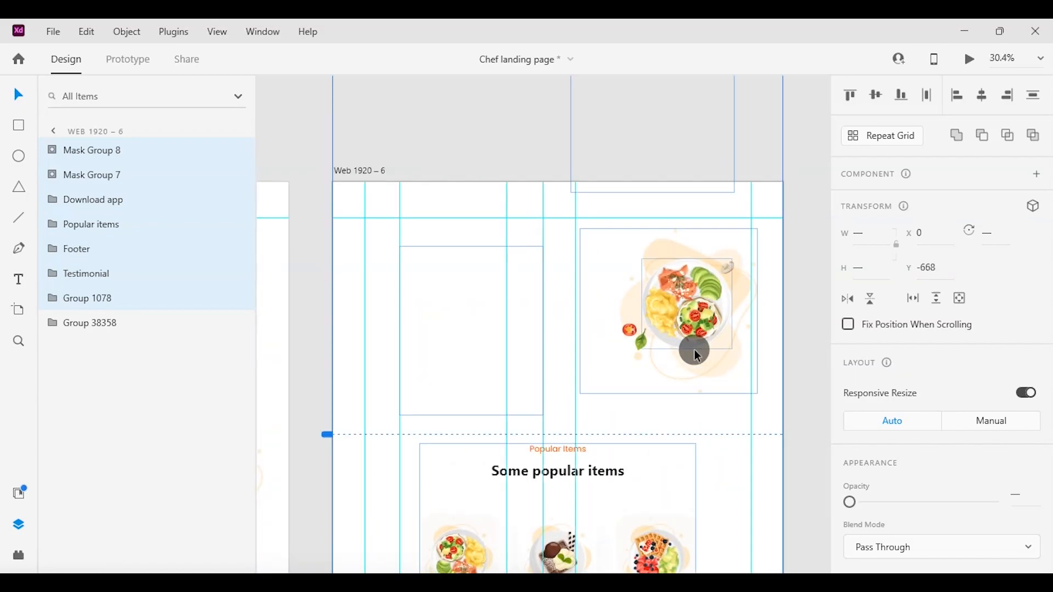
scroll(694, 350, up, 1)
drag(296, 122, 821, 193)
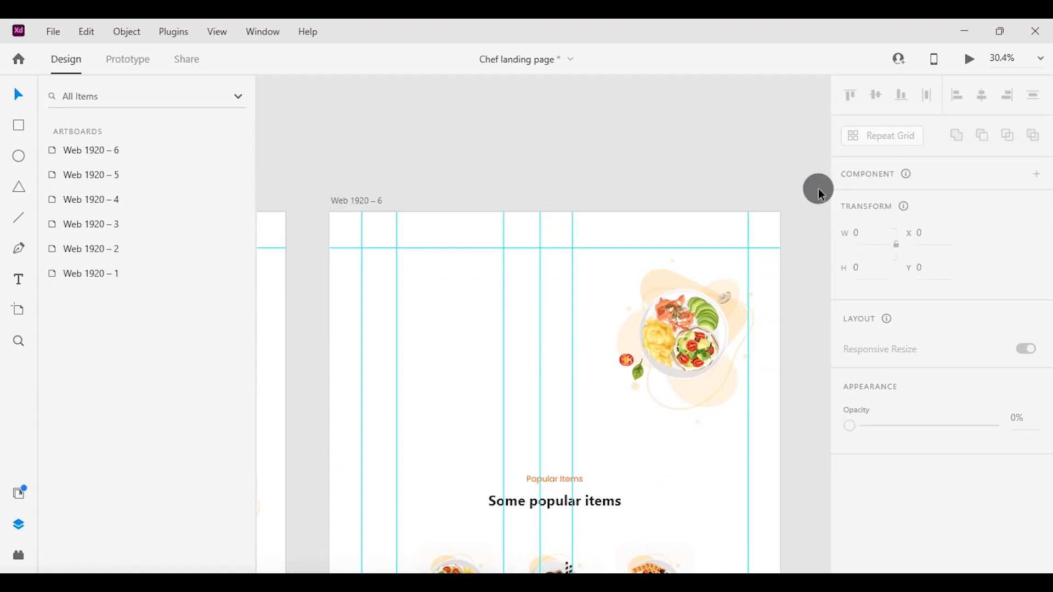
Set the rotation of the plate image group on Web 1920 – 6 to 0°.
click(594, 351)
scroll(978, 447, down, 3)
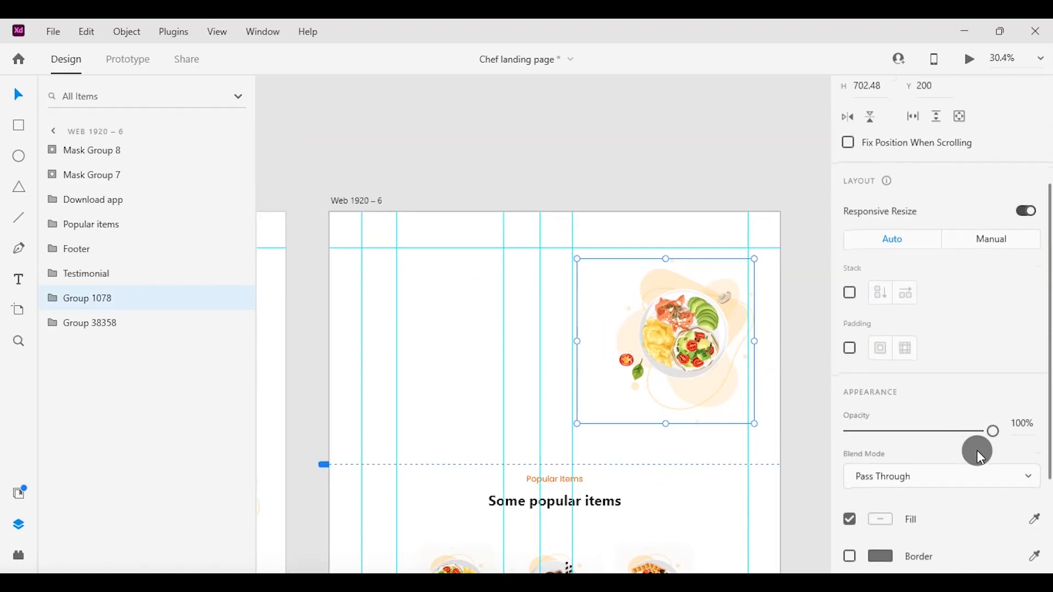
scroll(973, 417, up, 2)
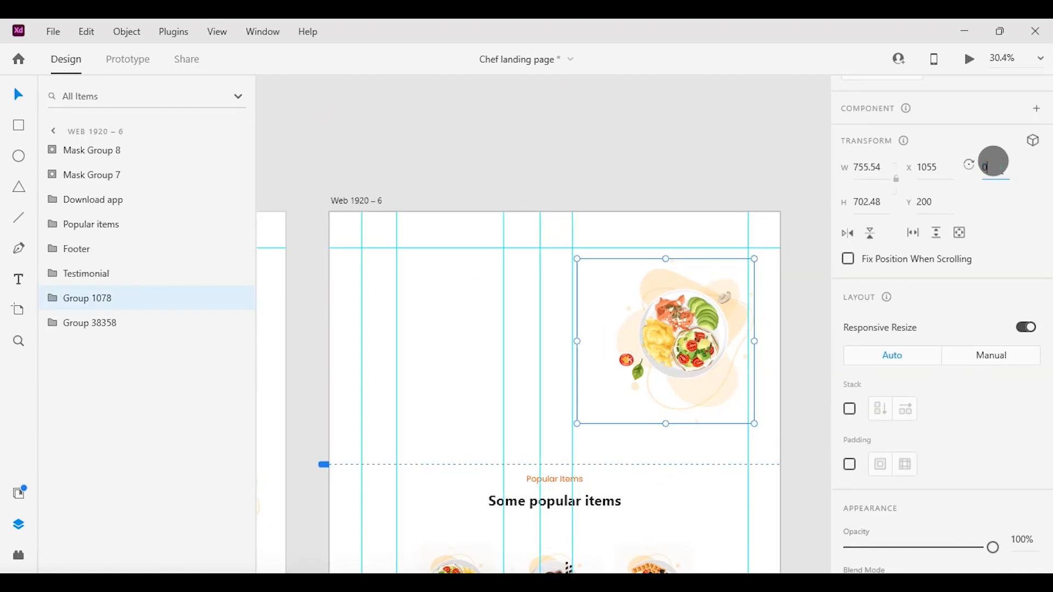
key(Return)
Move the Restaurant Food text group inside Mask Group 8 back up into the mask beside the plate image.
click(454, 337)
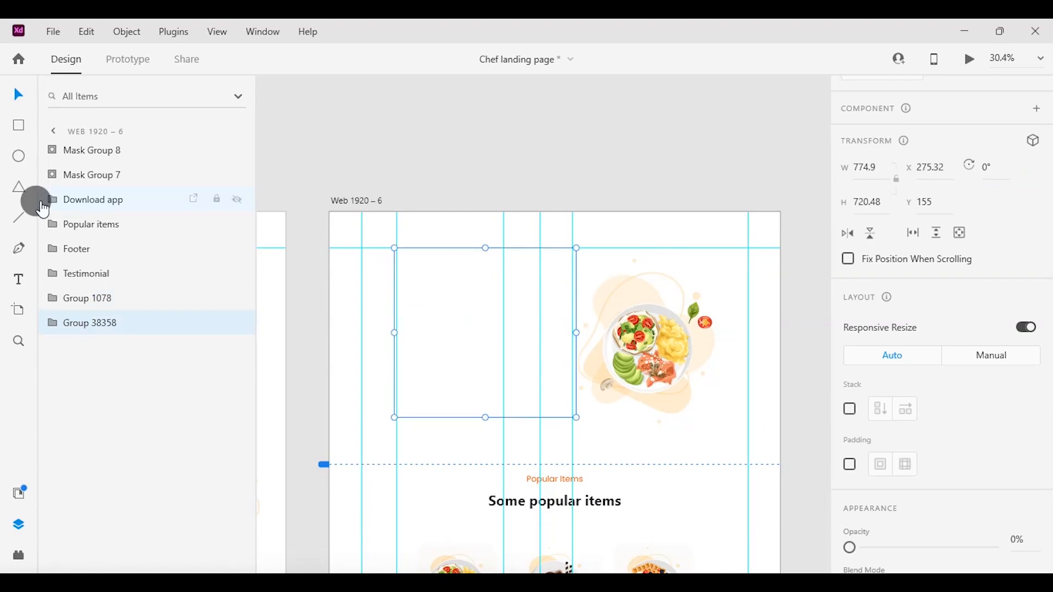
click(51, 175)
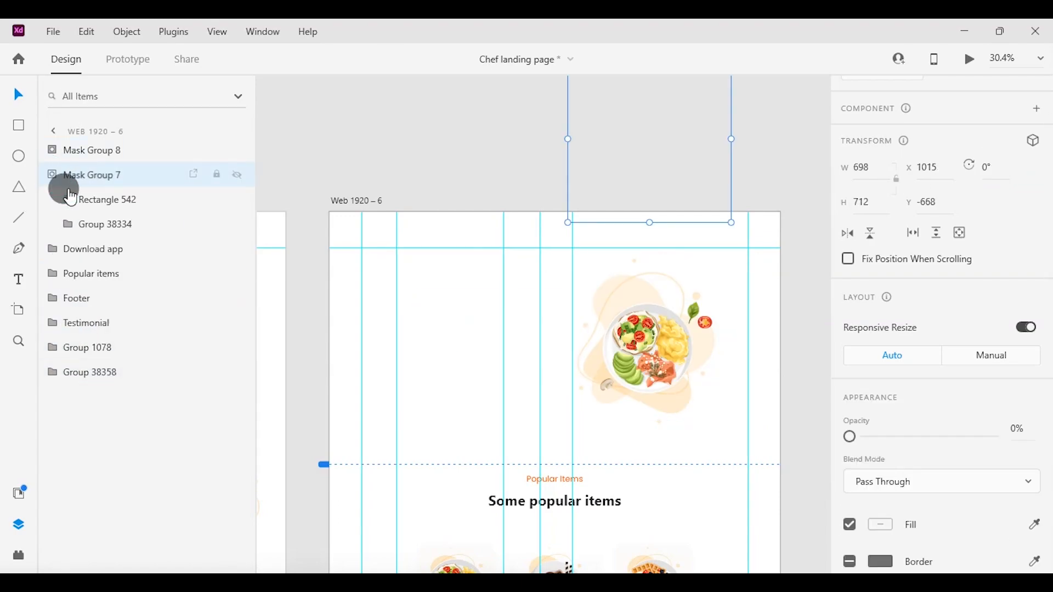
click(93, 226)
click(51, 148)
click(94, 200)
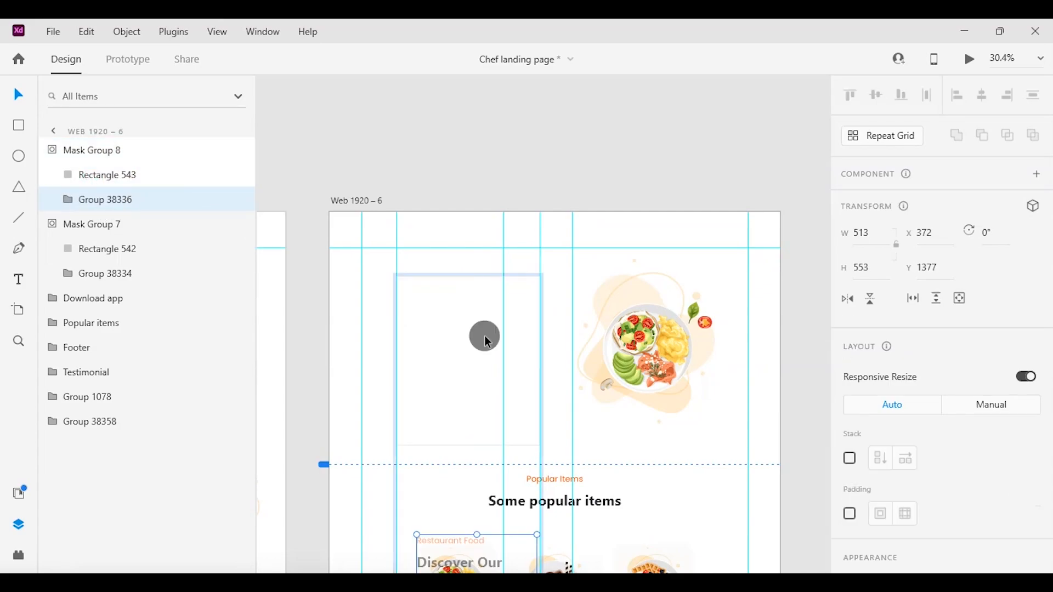
scroll(486, 435, down, 5)
drag(486, 332, 475, 215)
click(726, 361)
scroll(726, 362, down, 3)
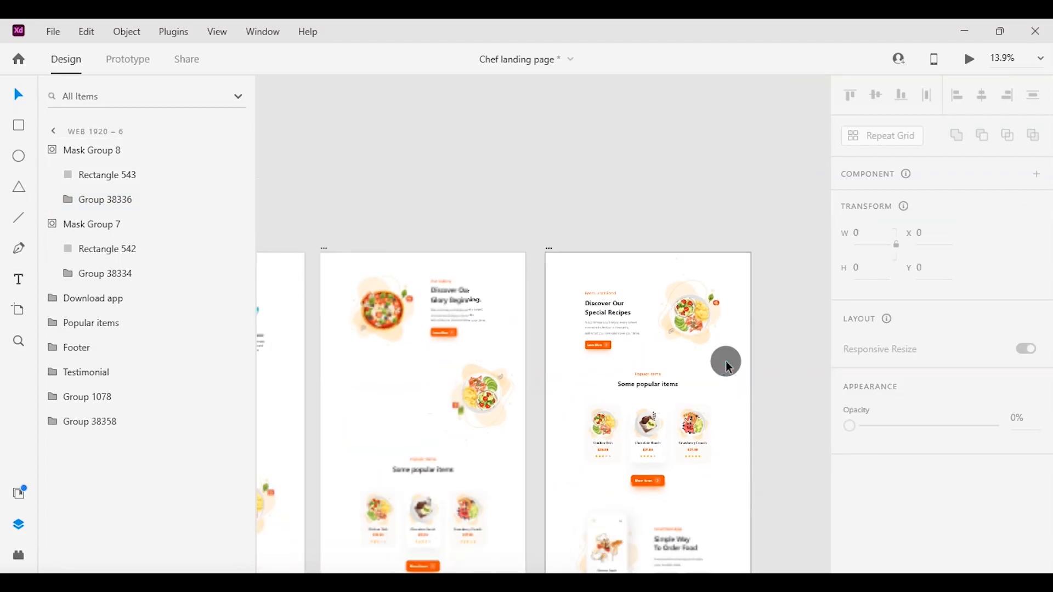
Link Web 1920 – 5 to Web 1920 – 6 with a Tap-triggered Auto-Animate using Ease In-Out and a 4 s duration.
scroll(726, 362, left, 1)
click(135, 76)
scroll(531, 406, down, 3)
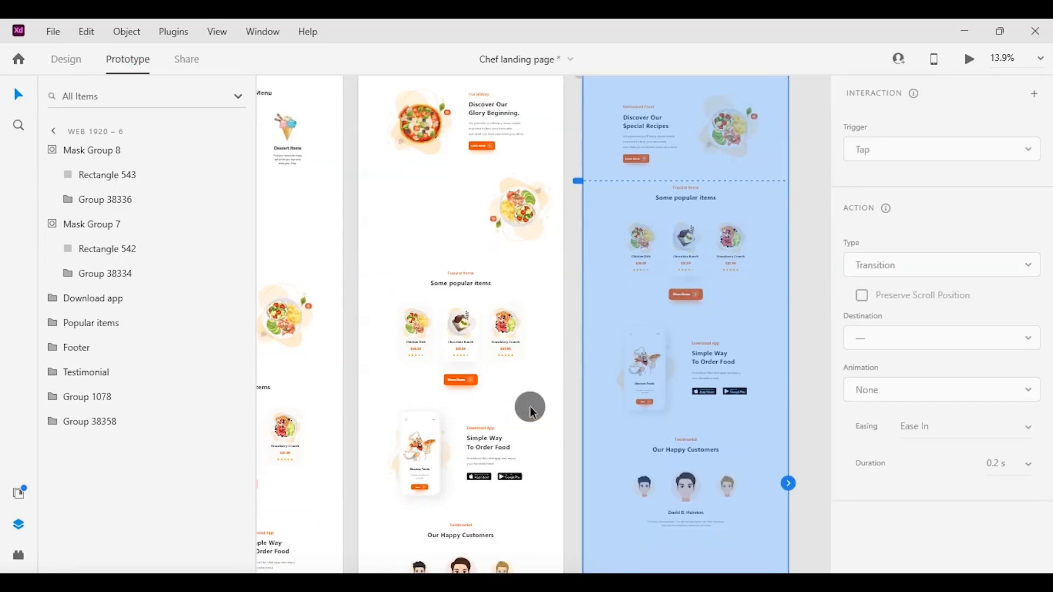
click(551, 400)
drag(561, 475, 630, 477)
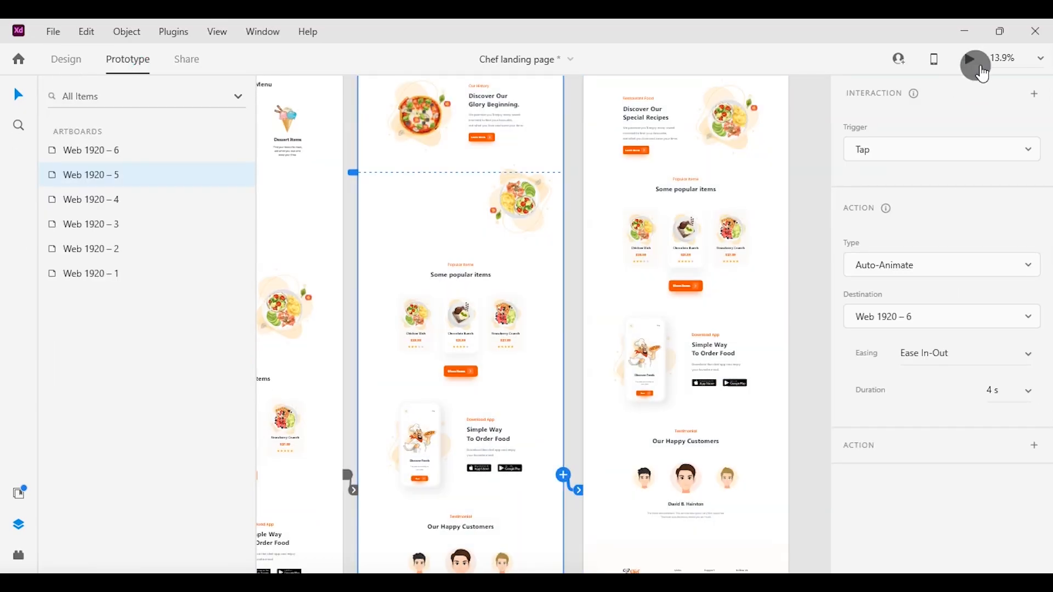
Preview the transition from the Our History section to the Restaurant Food section.
click(969, 63)
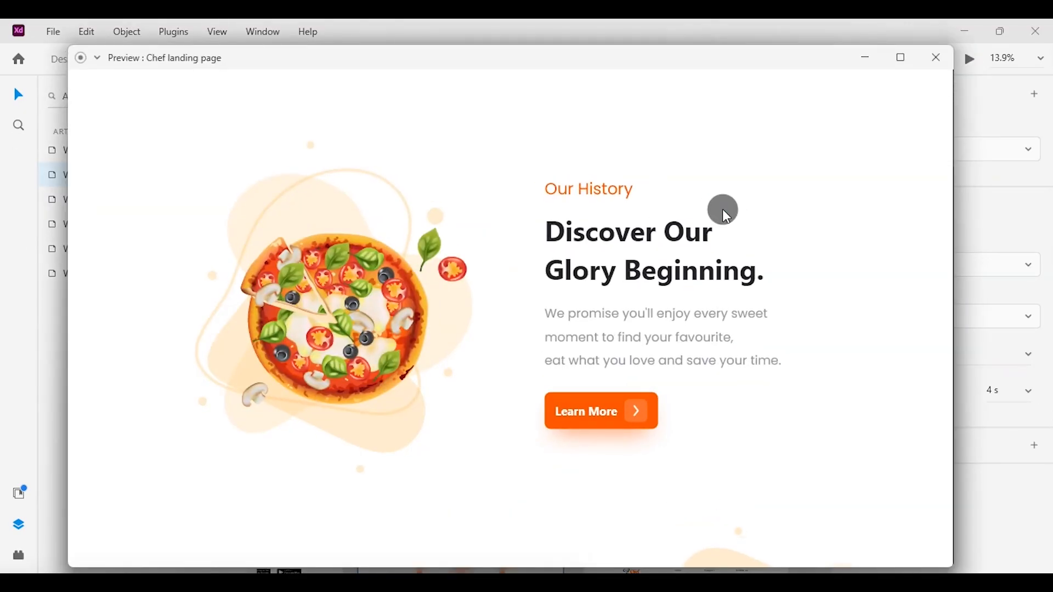
click(725, 213)
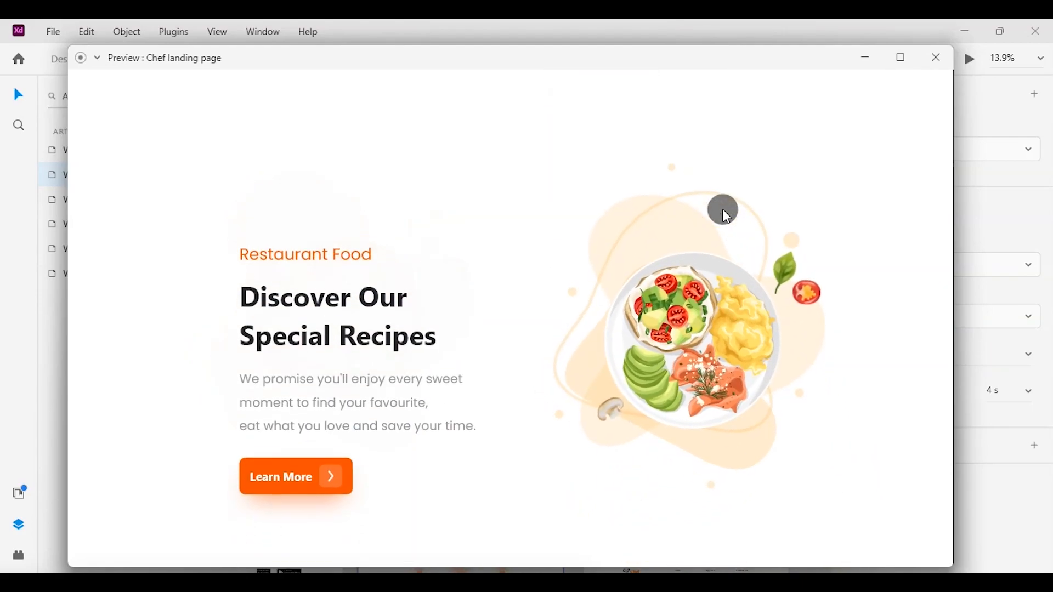
click(932, 55)
Select all artboards to show their prototype links and play the whole flow from the first artboard in a maximized preview.
scroll(657, 251, left, 5)
scroll(658, 251, down, 3)
click(15, 555)
click(17, 558)
scroll(282, 317, left, 5)
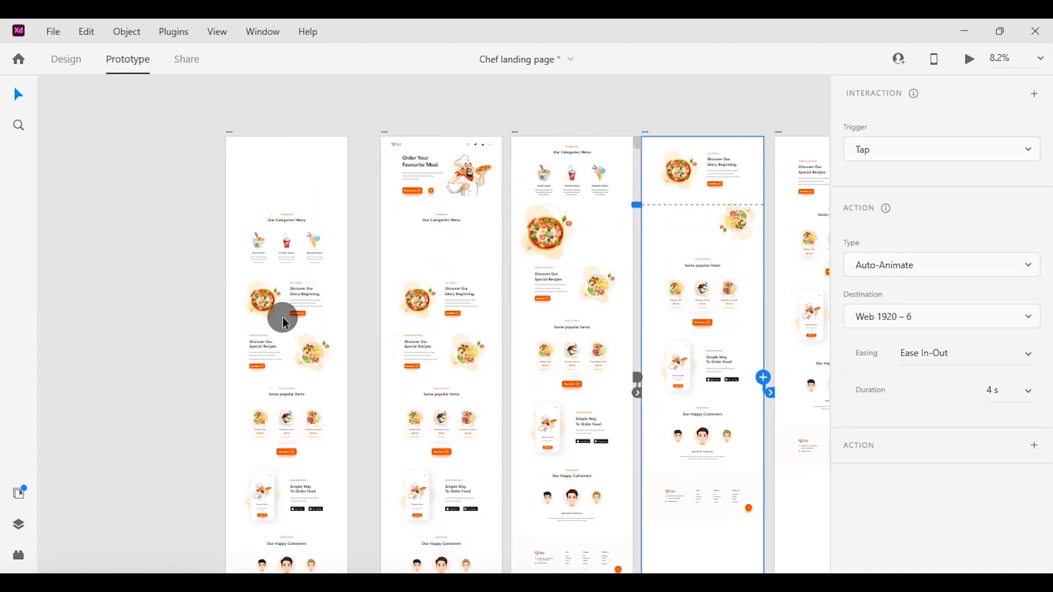
click(334, 163)
key(ctrl+a)
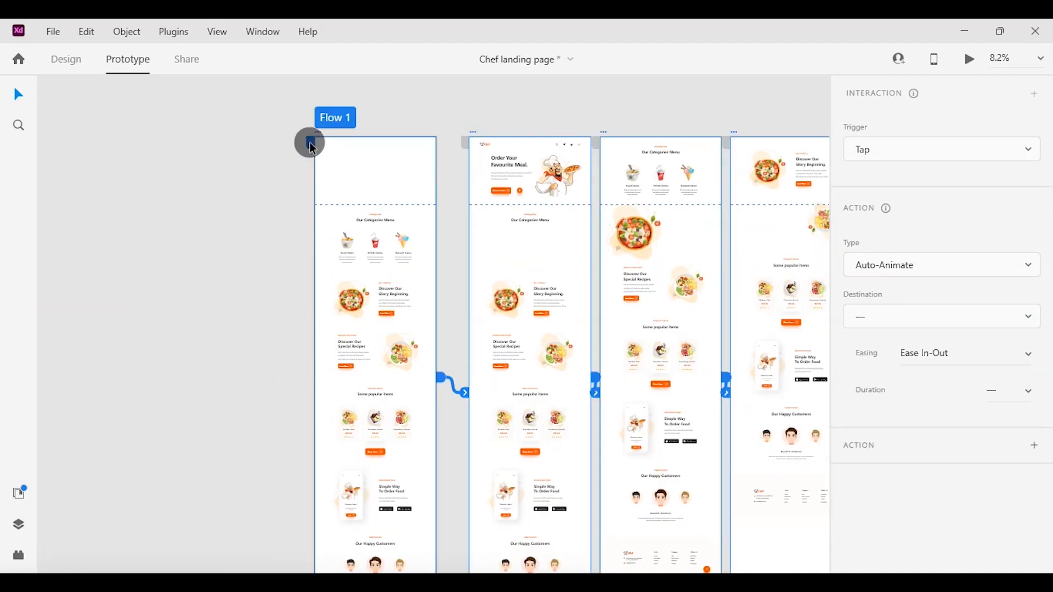
click(967, 66)
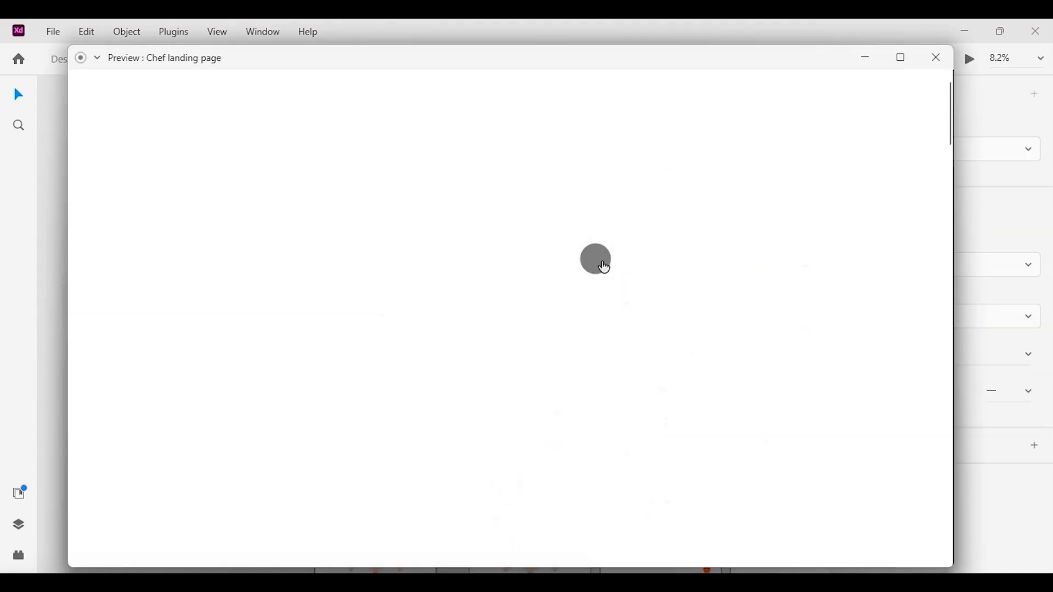
click(908, 57)
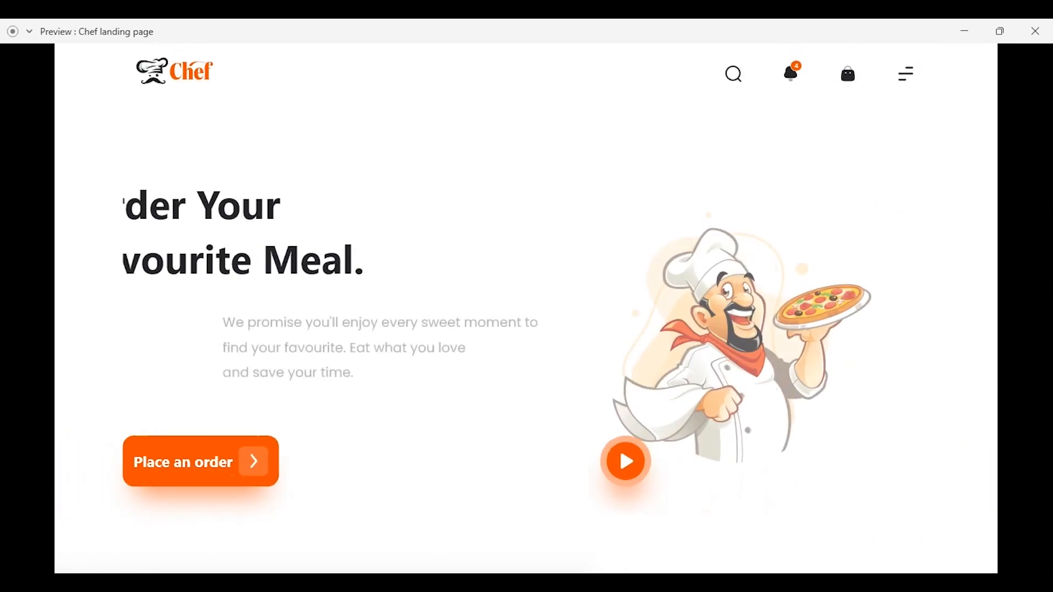